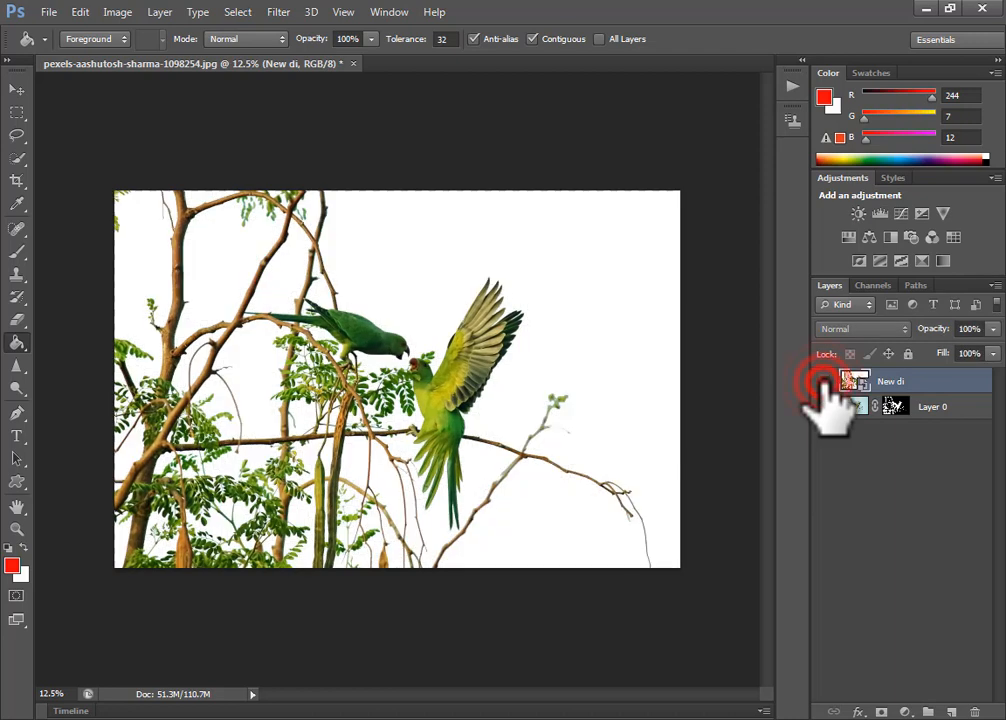
- Toggle the New di layer's visibility repeatedly to compare the white-background version with the transparent cutout beneath
click(822, 381)
click(822, 381)
click(822, 381)
click(822, 382)
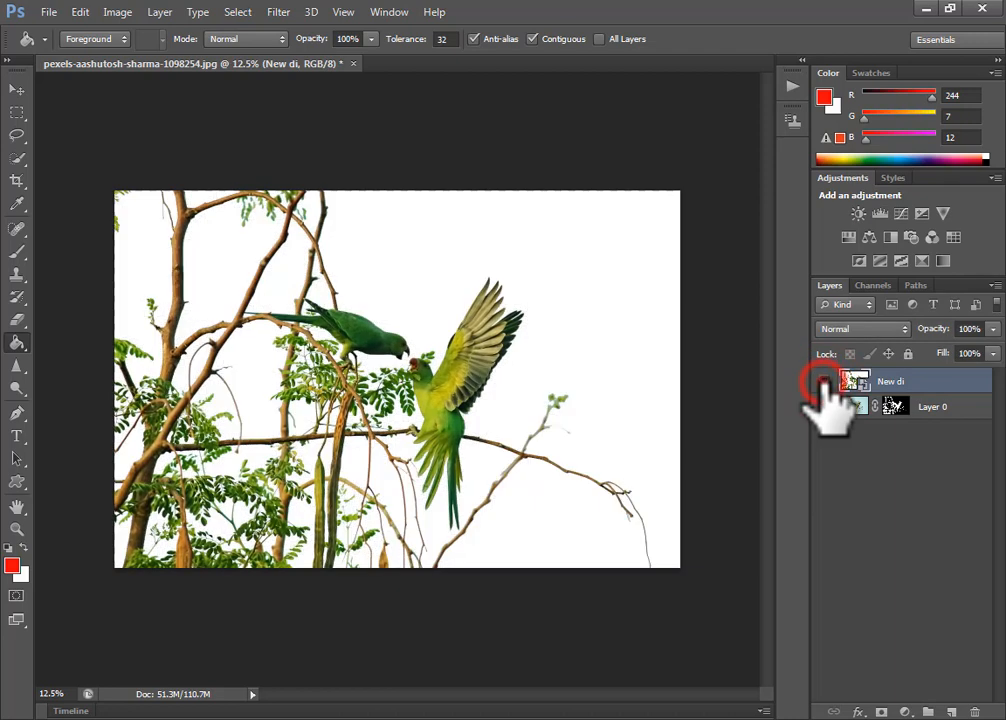
click(822, 382)
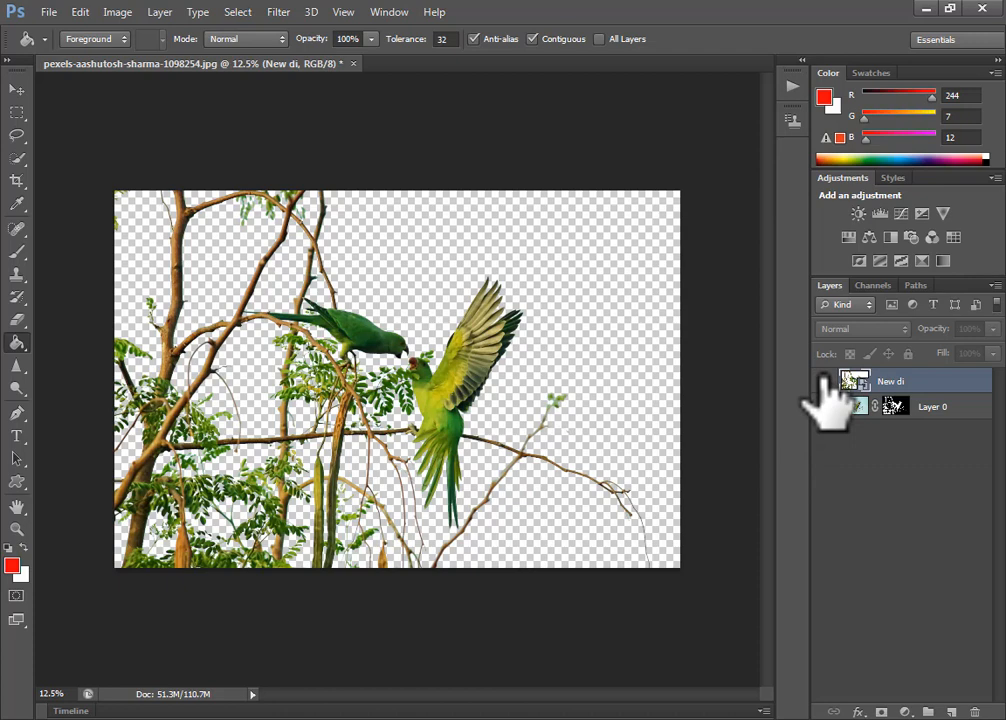
click(822, 381)
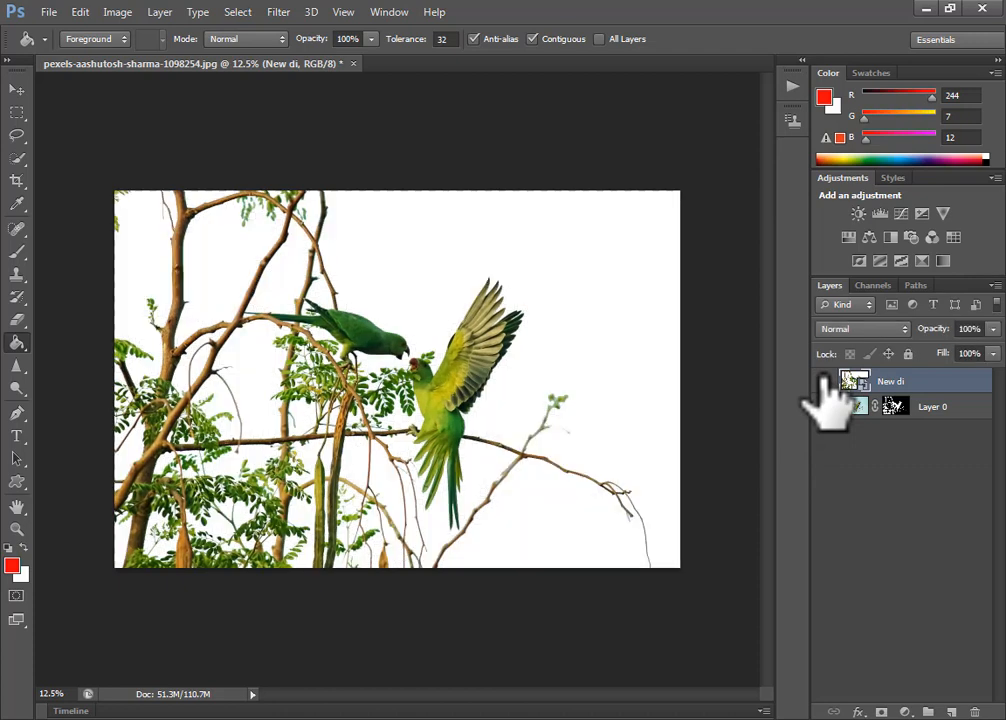
click(822, 382)
click(822, 382)
click(822, 382)
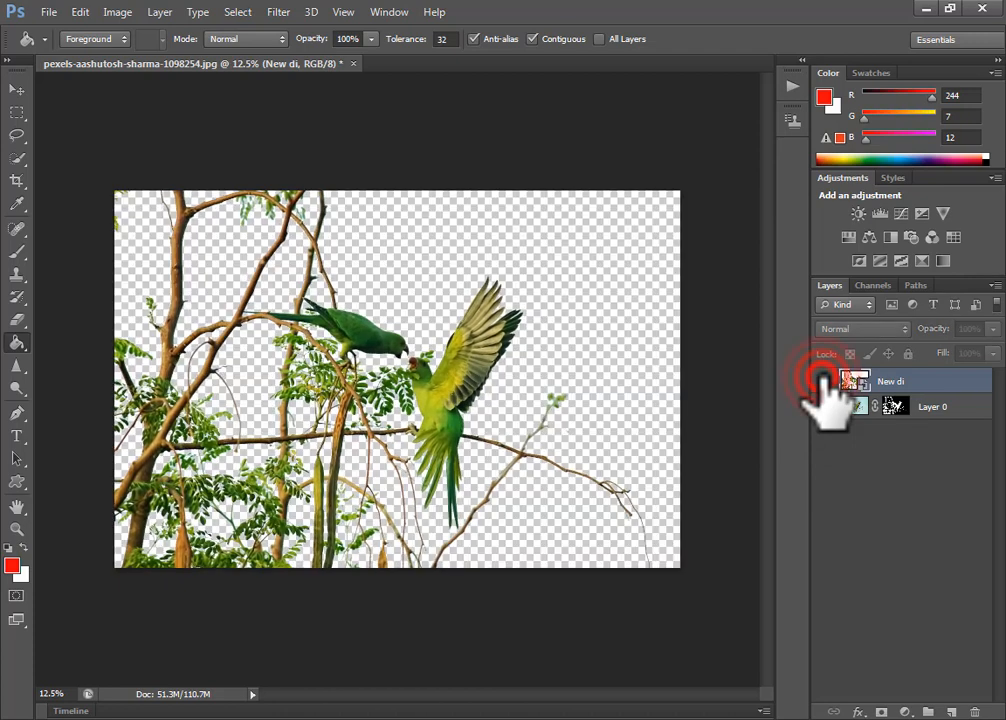
click(822, 382)
click(822, 382)
click(822, 382)
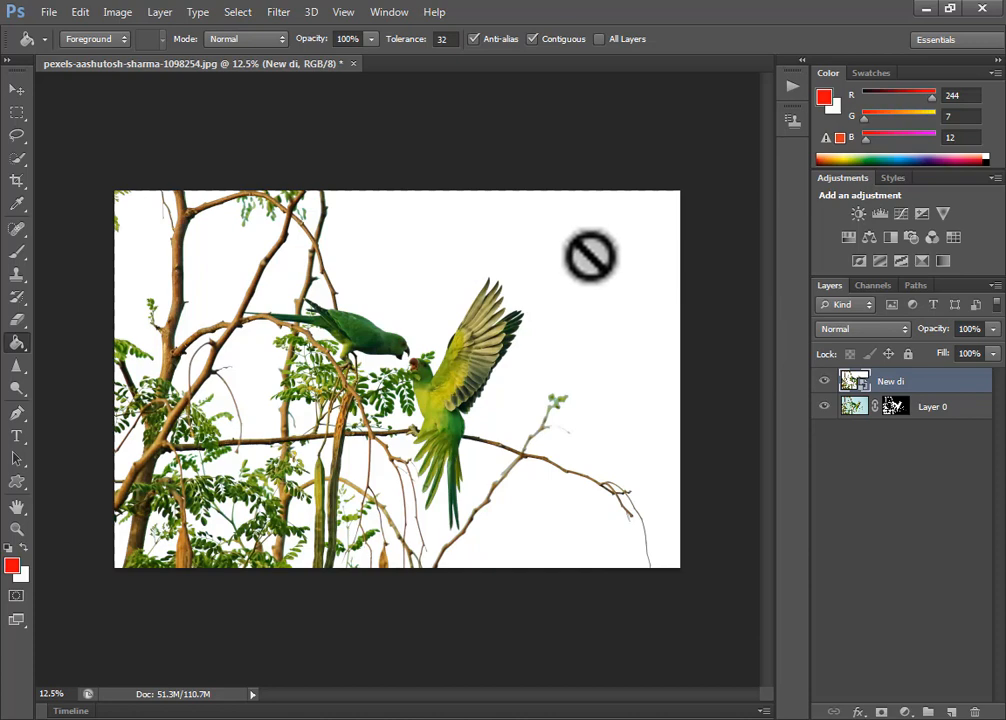
click(823, 381)
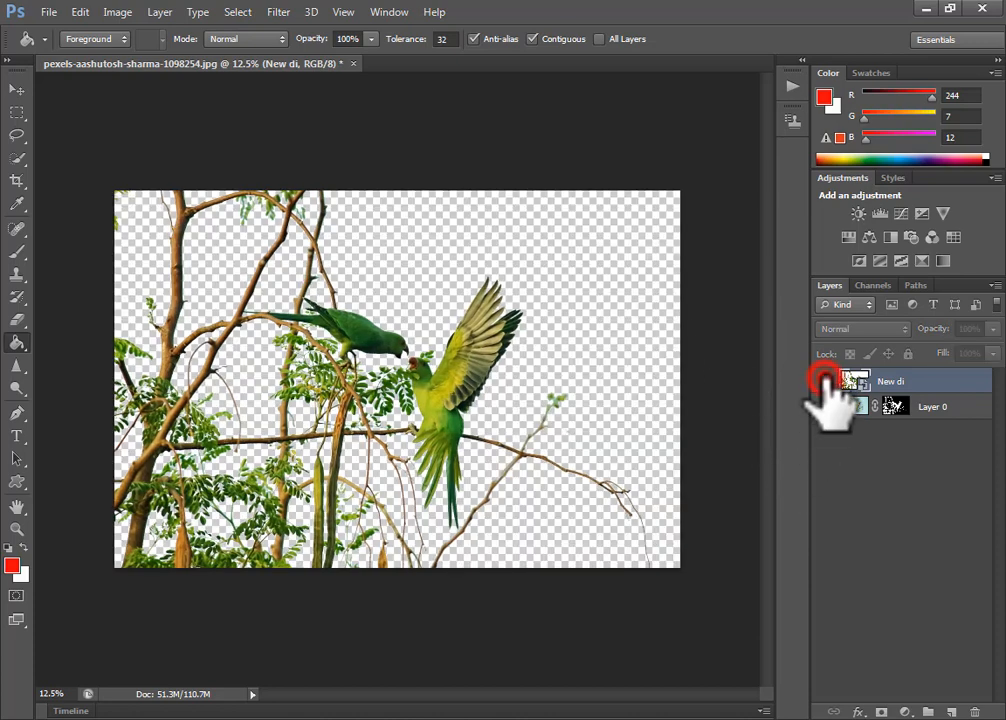
click(823, 381)
click(823, 381)
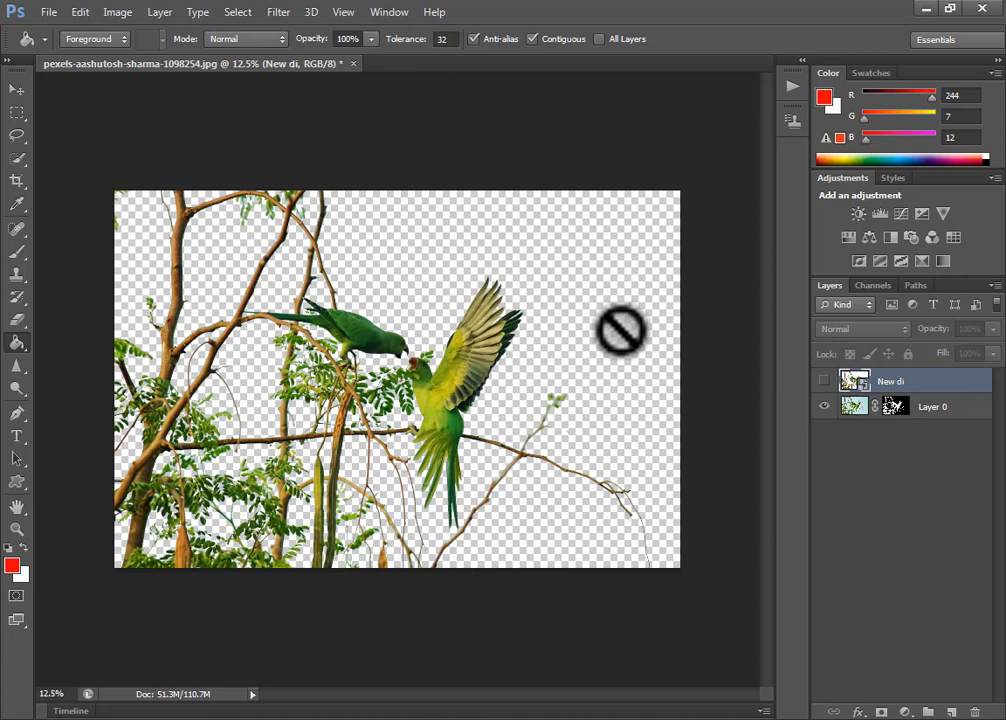
- Close the current document without saving and open the original parrot photo with the light blue background from Downloads
click(353, 63)
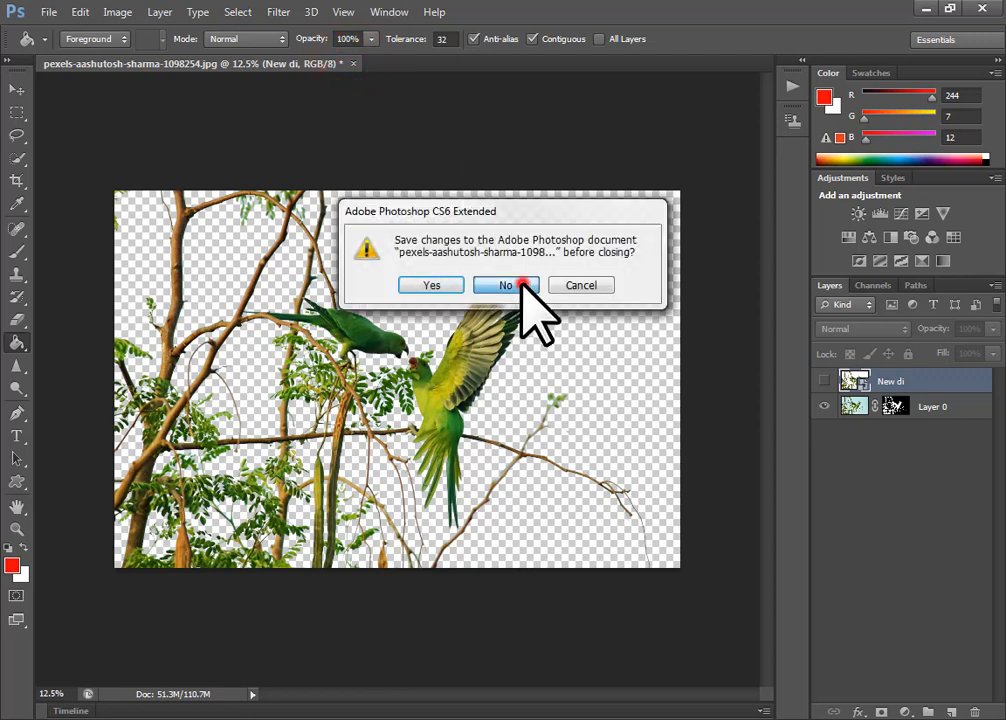
click(521, 285)
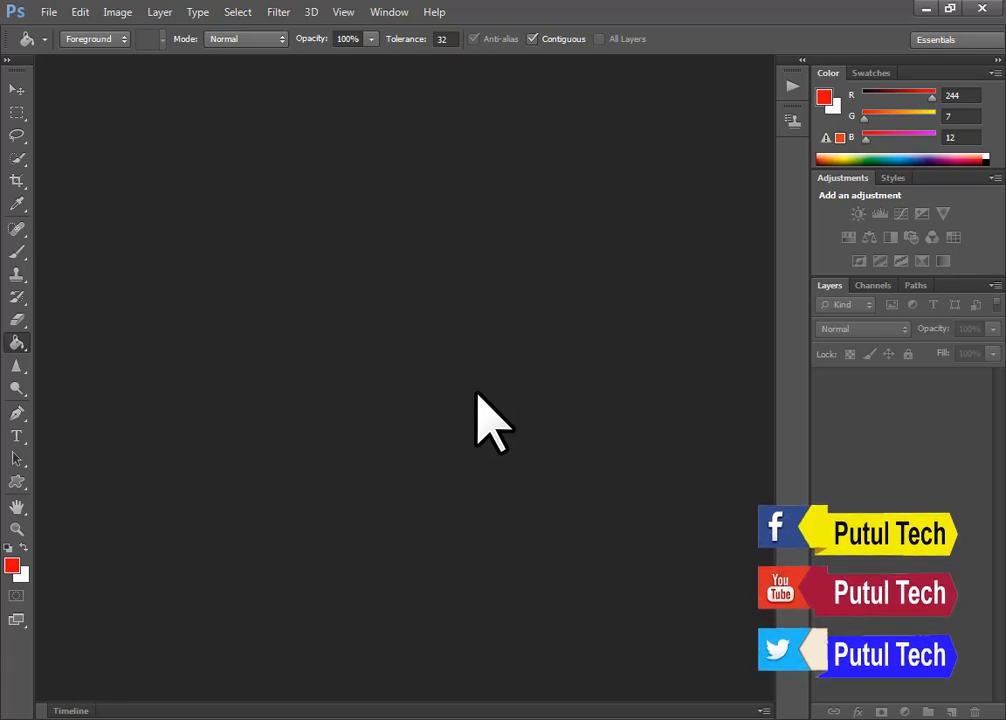
double_click(475, 393)
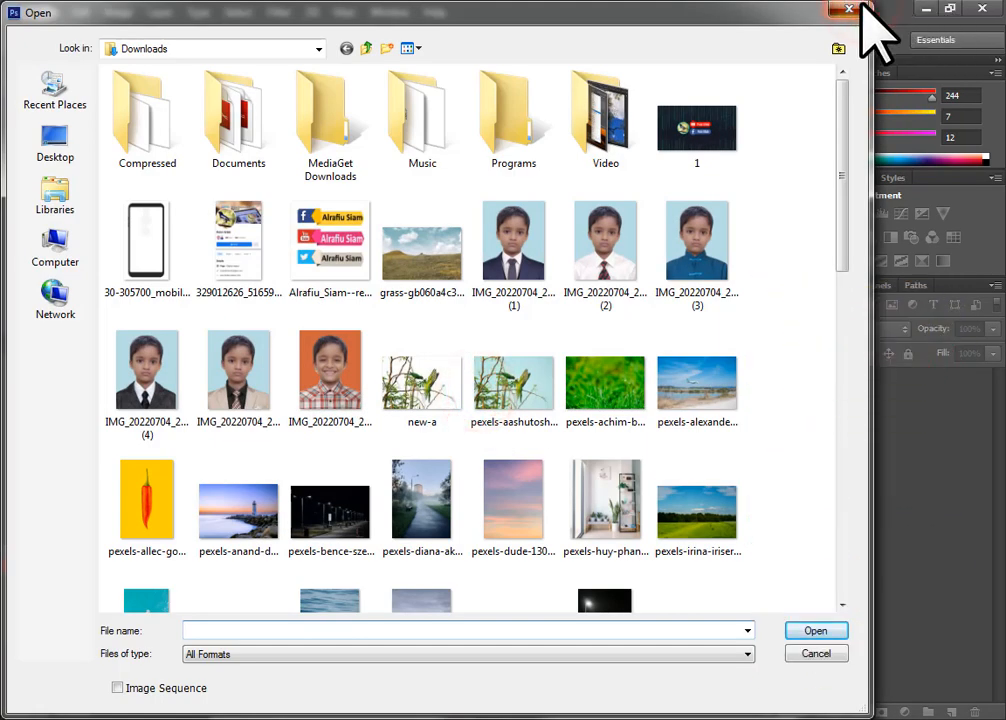
click(488, 385)
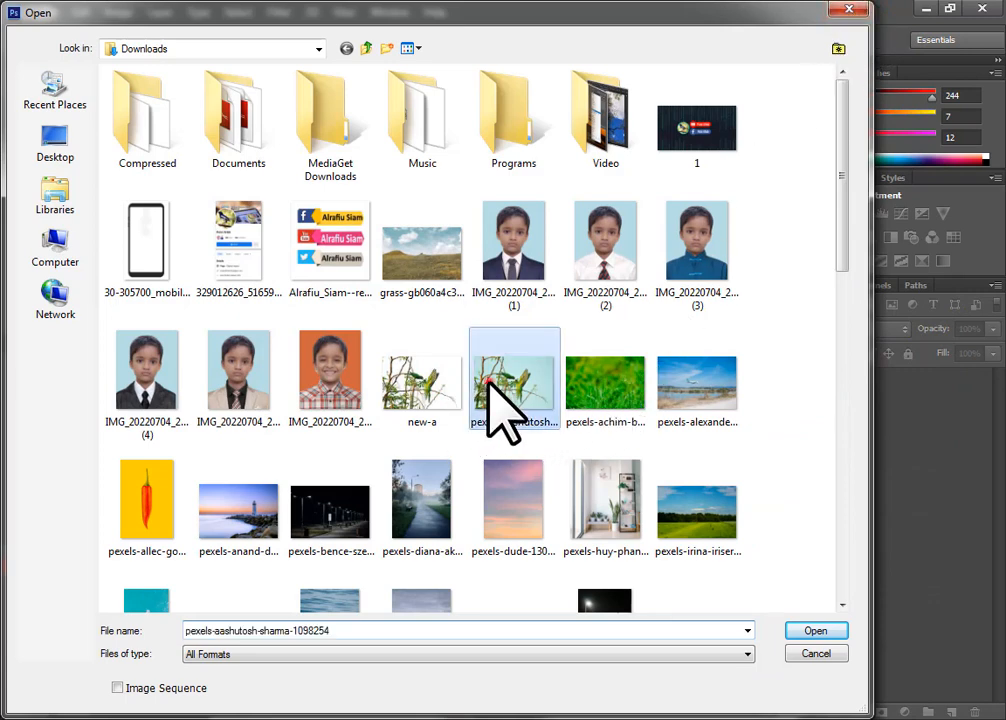
click(811, 628)
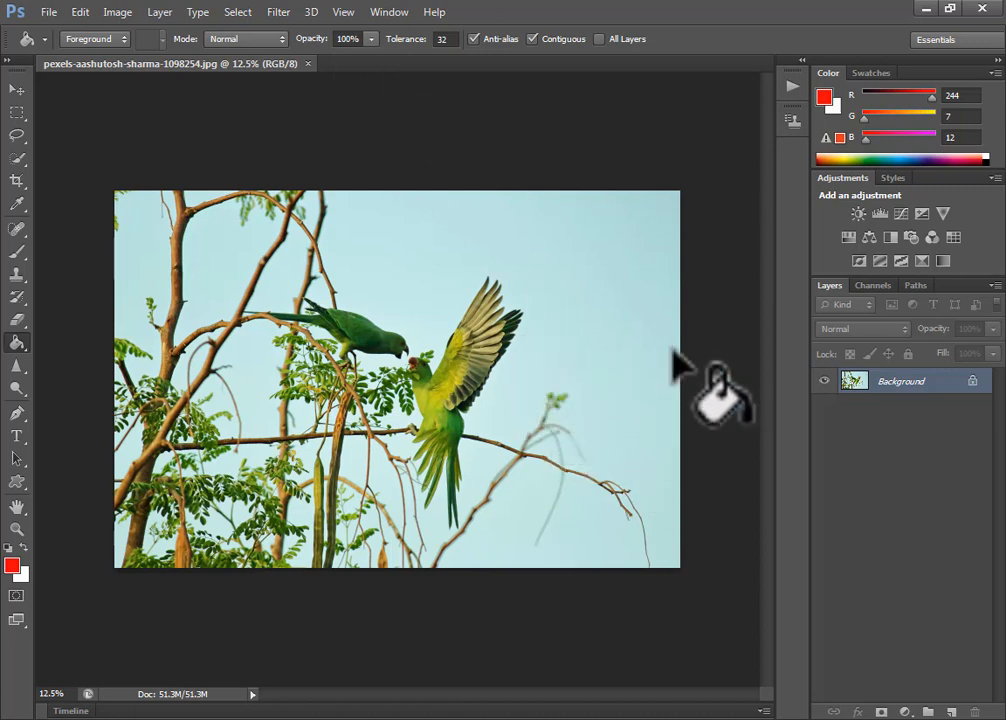
- Convert the locked Background into an editable layer named Layer 0
double_click(955, 384)
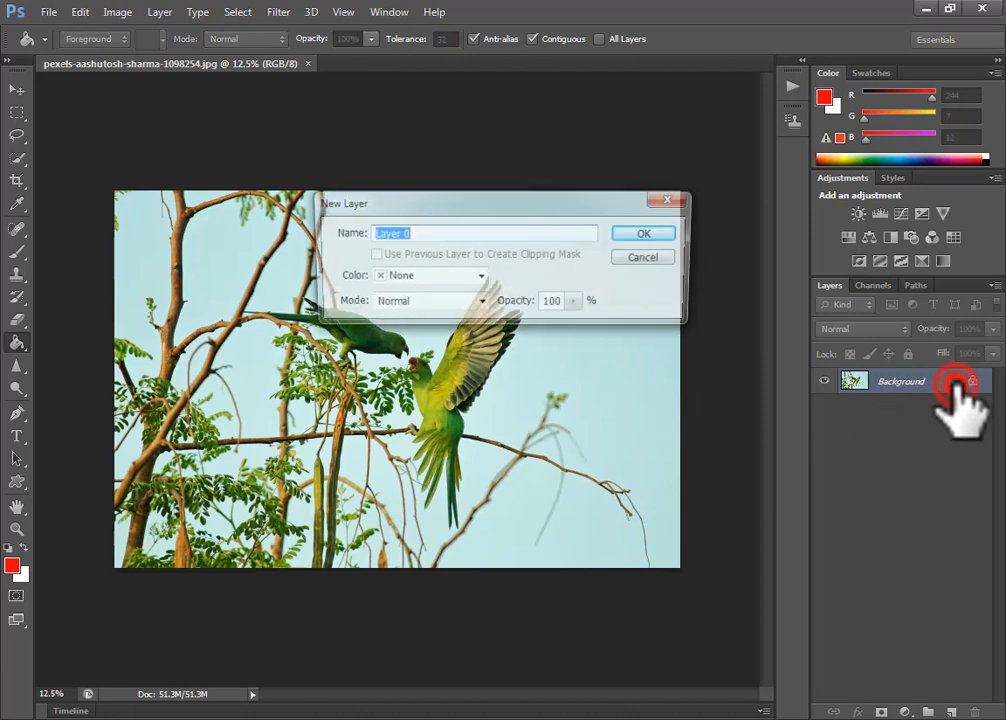
click(648, 232)
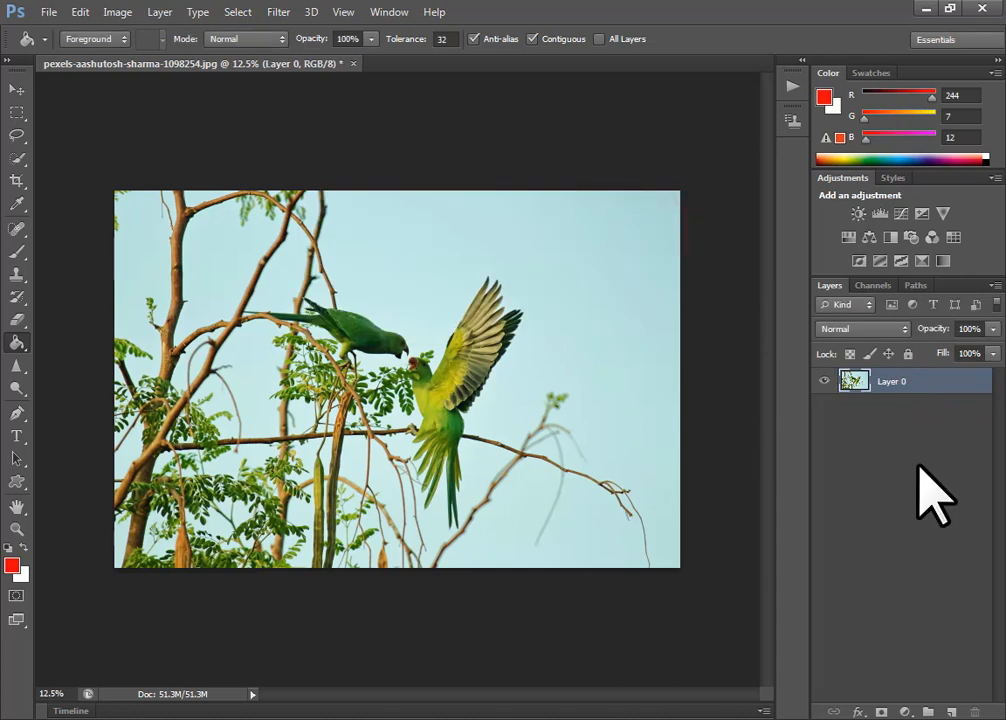
- Display the photo's color channels in place of its layers
click(389, 12)
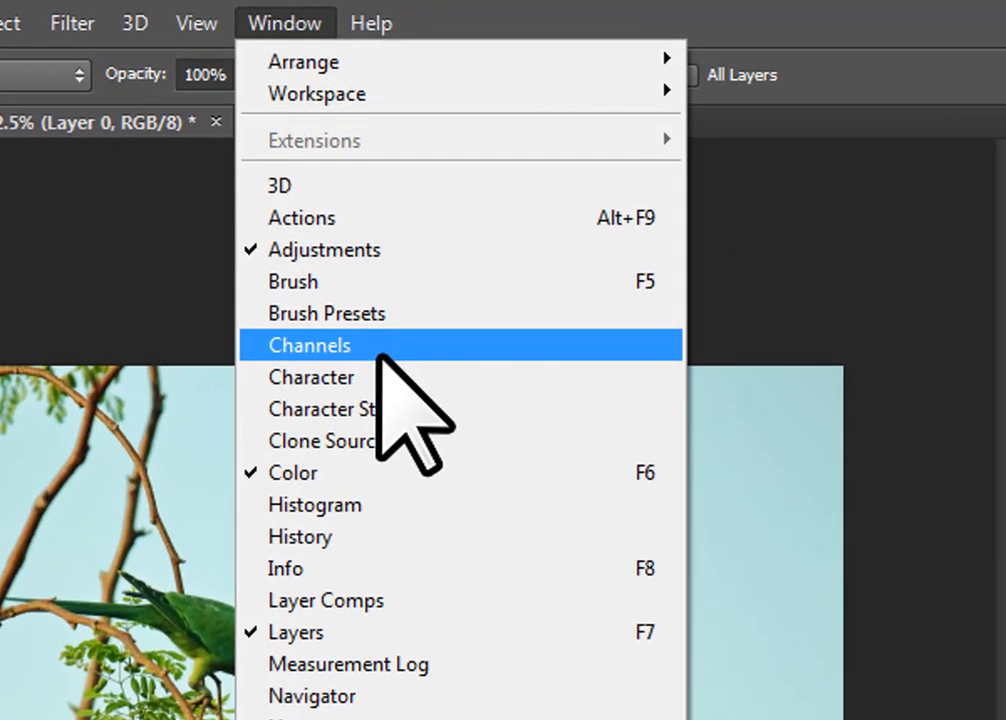
click(383, 352)
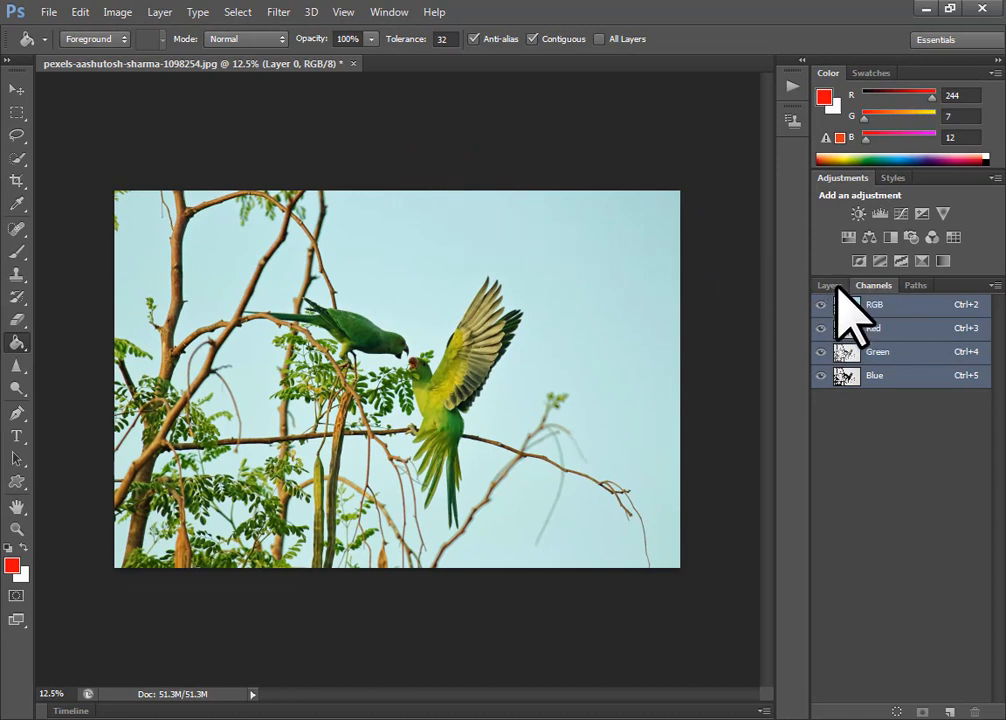
click(833, 285)
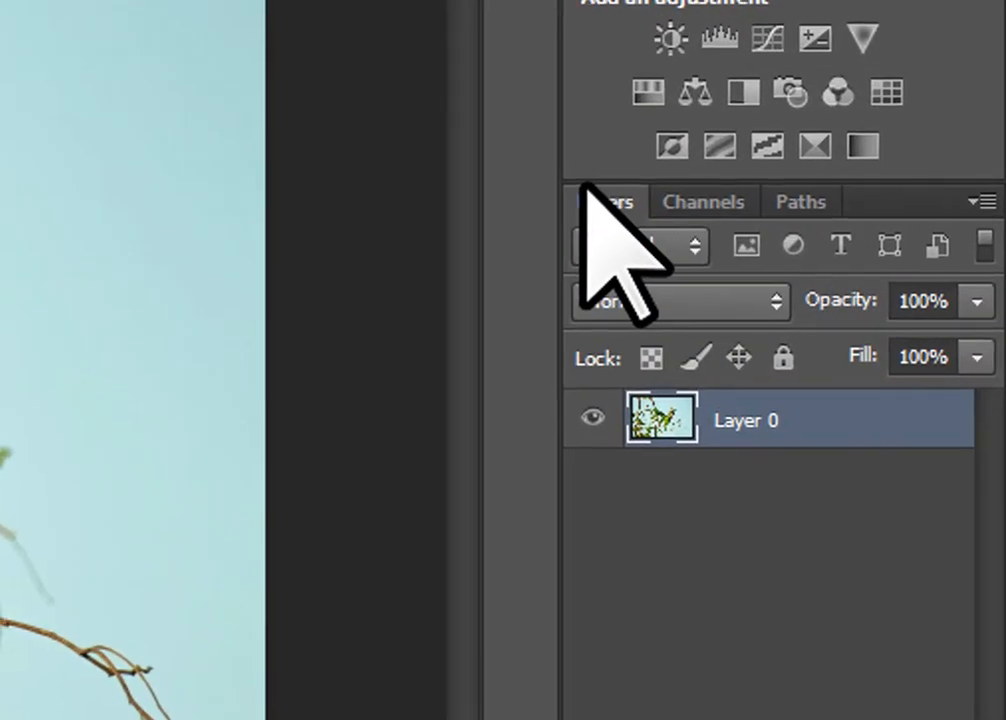
click(598, 197)
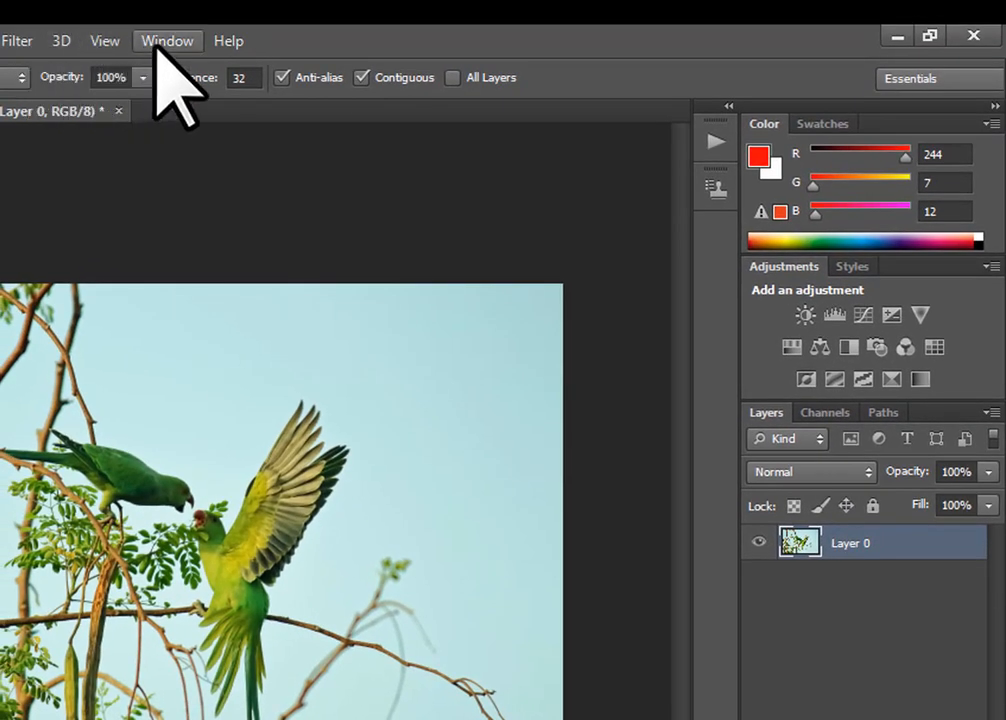
click(158, 45)
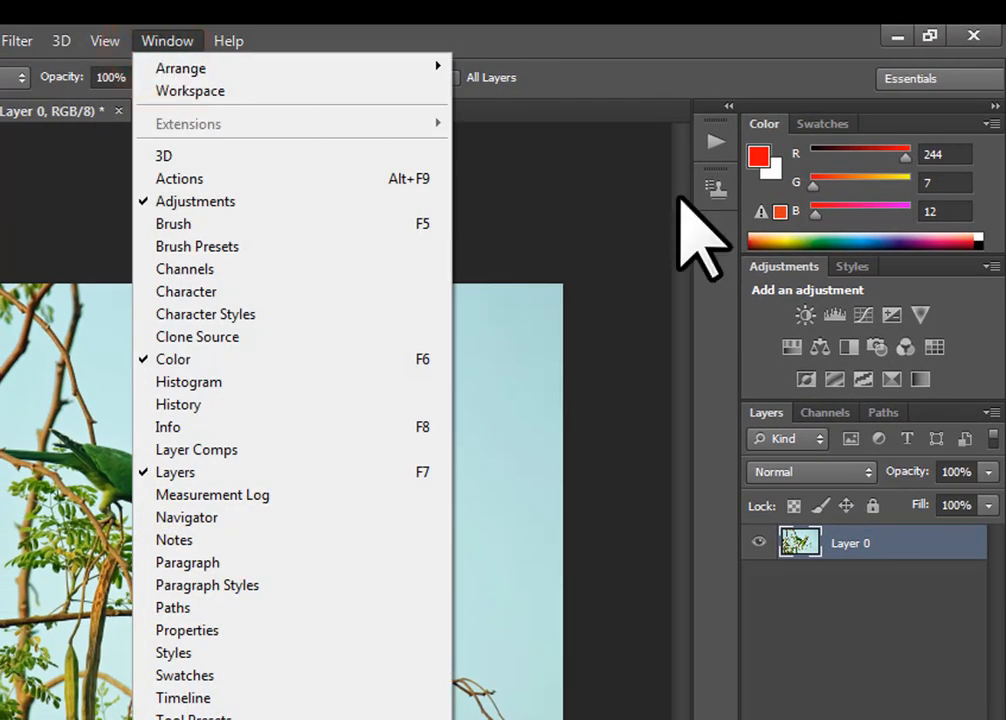
click(838, 412)
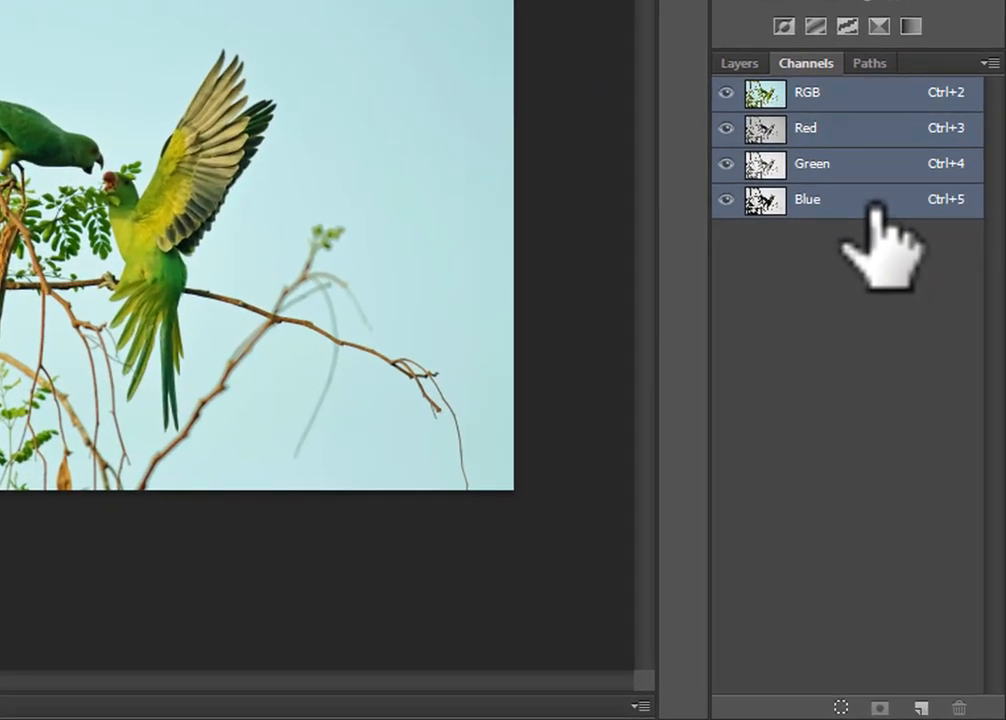
- Isolate the Blue channel and duplicate it
click(872, 205)
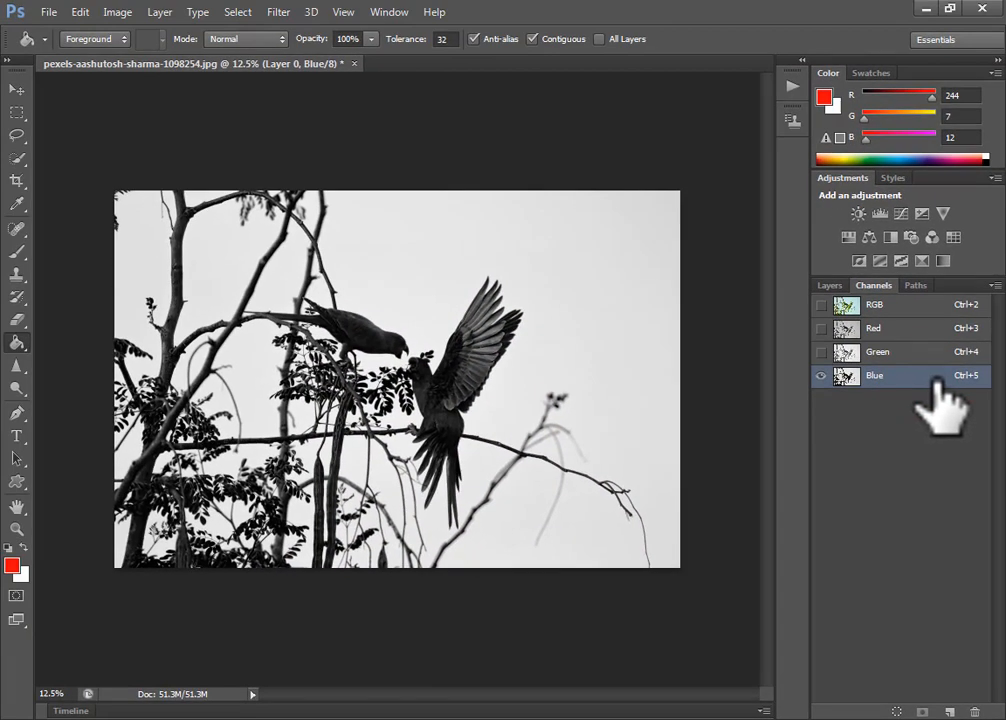
mouse_move(936, 382)
mouse_down()
mouse_move(961, 433)
mouse_move(953, 708)
mouse_move(910, 707)
mouse_up()
drag(945, 395, 955, 705)
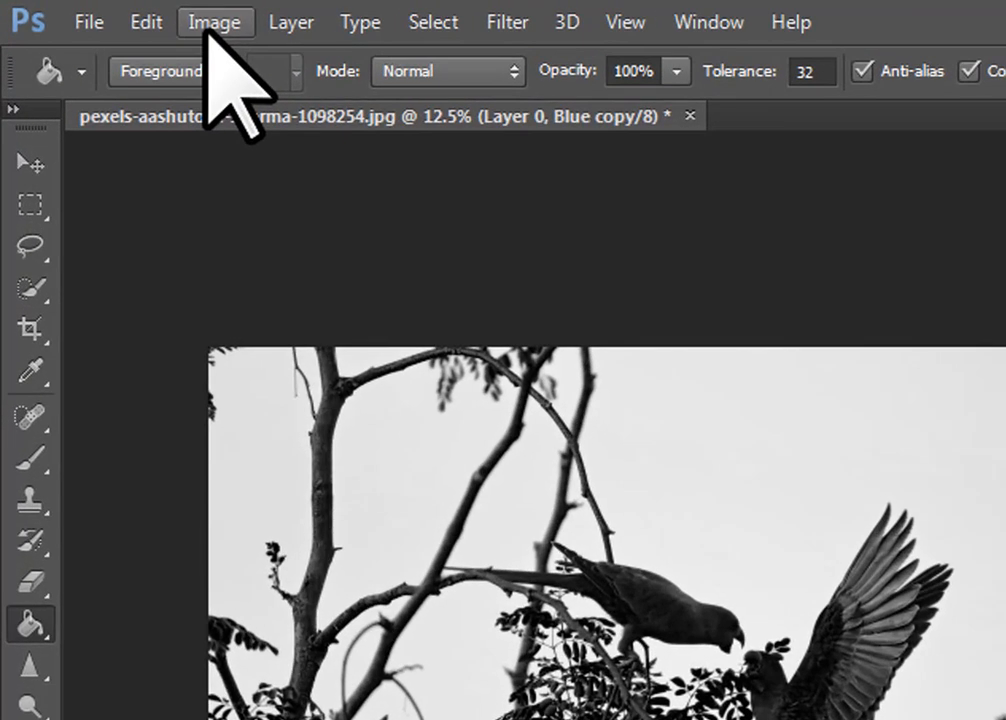
- Start a Levels adjustment on the Blue copy channel, setting the black input to 128 and the white input to 130
click(207, 24)
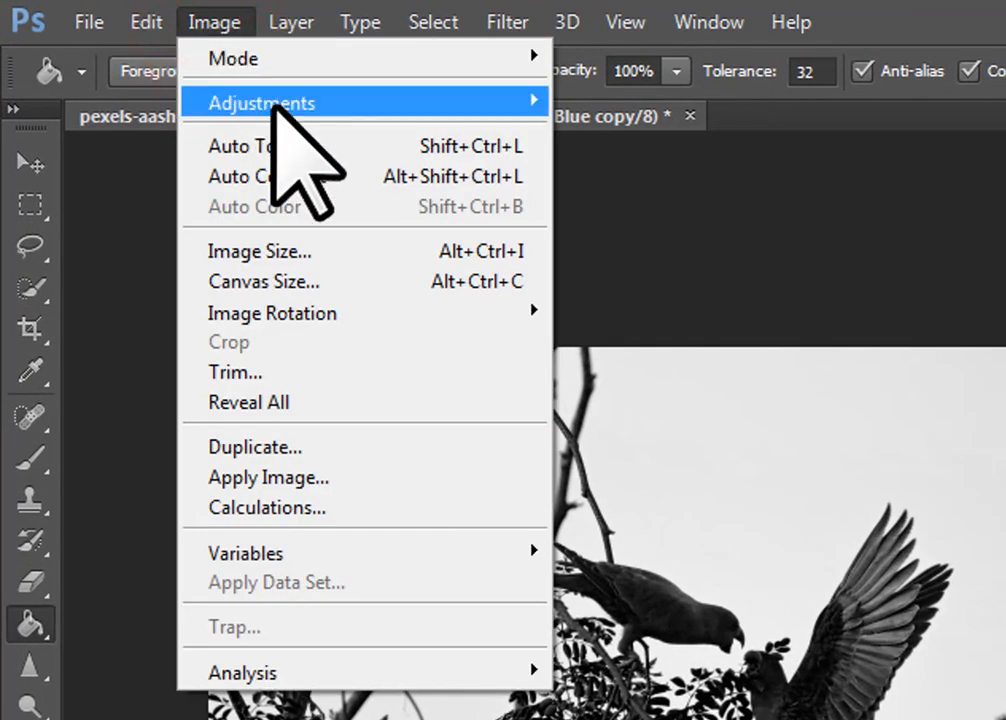
mouse_move(291, 105)
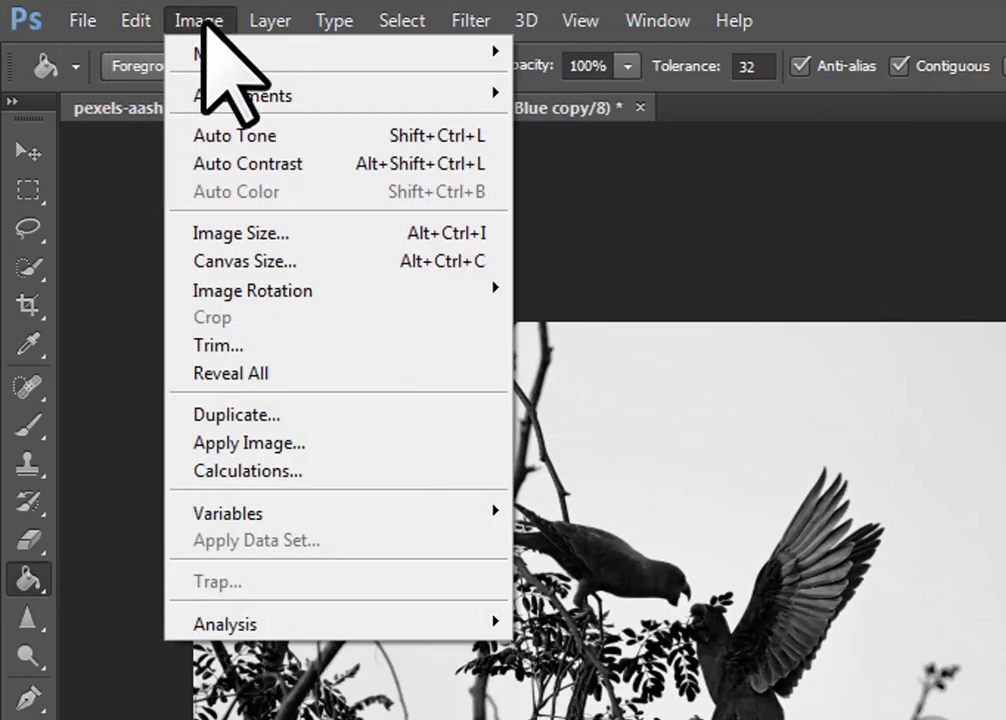
mouse_move(490, 97)
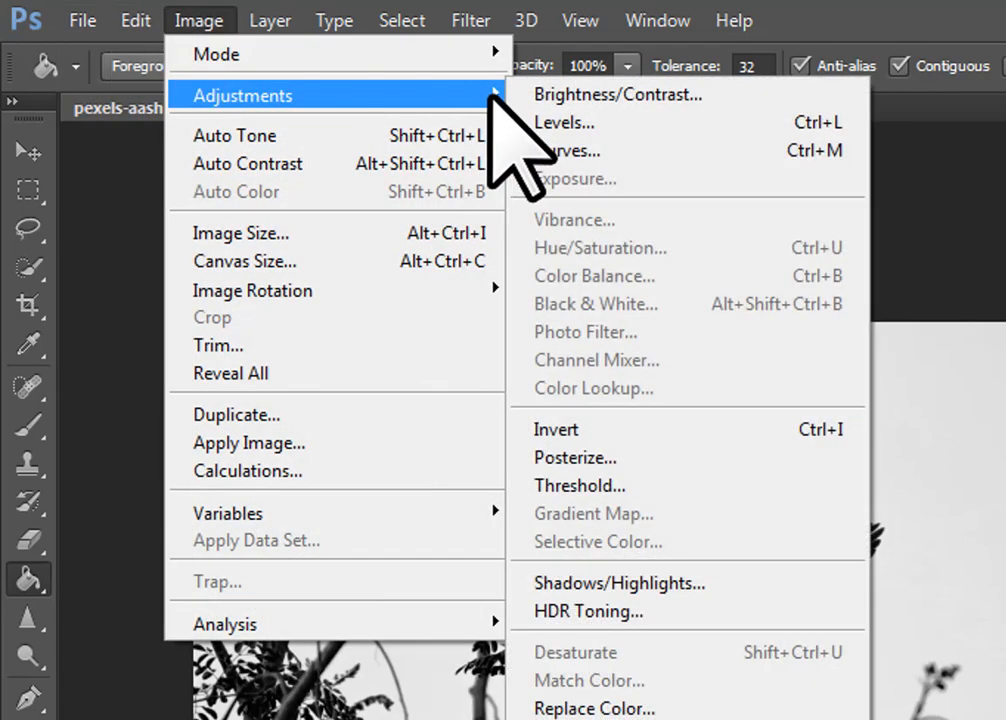
click(622, 118)
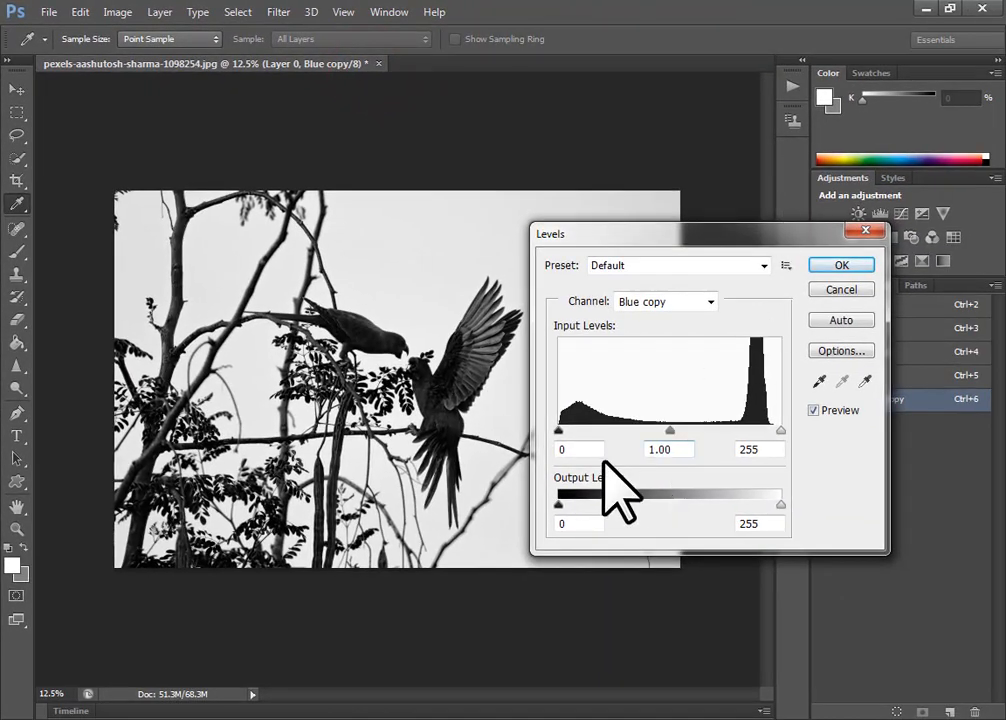
drag(558, 433, 669, 441)
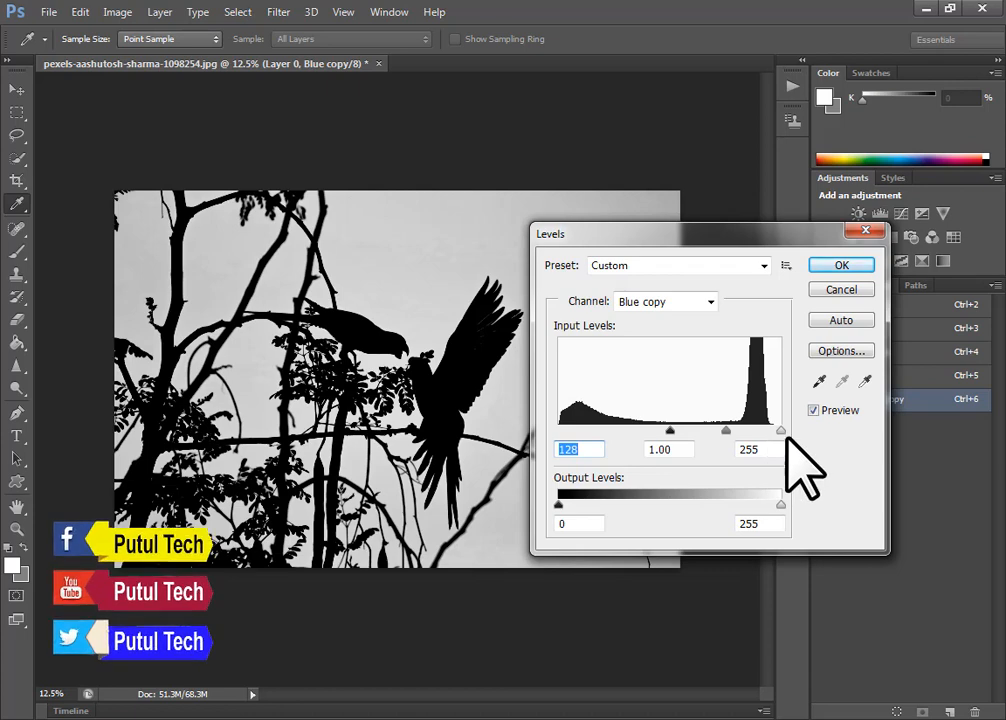
drag(781, 431, 668, 432)
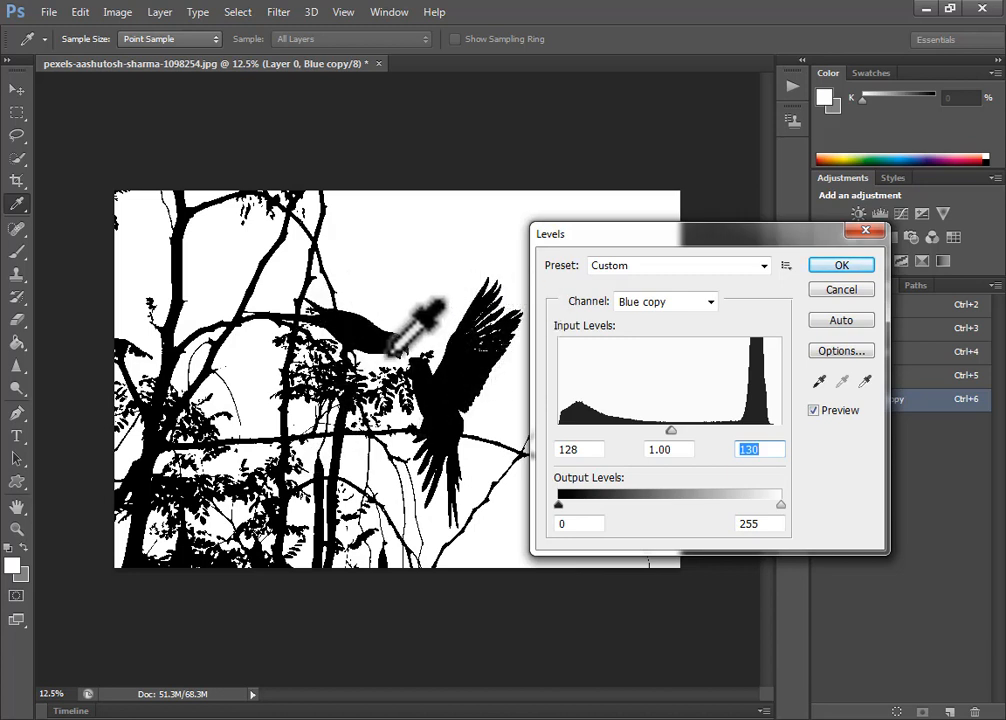
- Refine the Blue copy channel's input levels to 136, 9.99 and 138 and apply the Levels adjustment
click(671, 429)
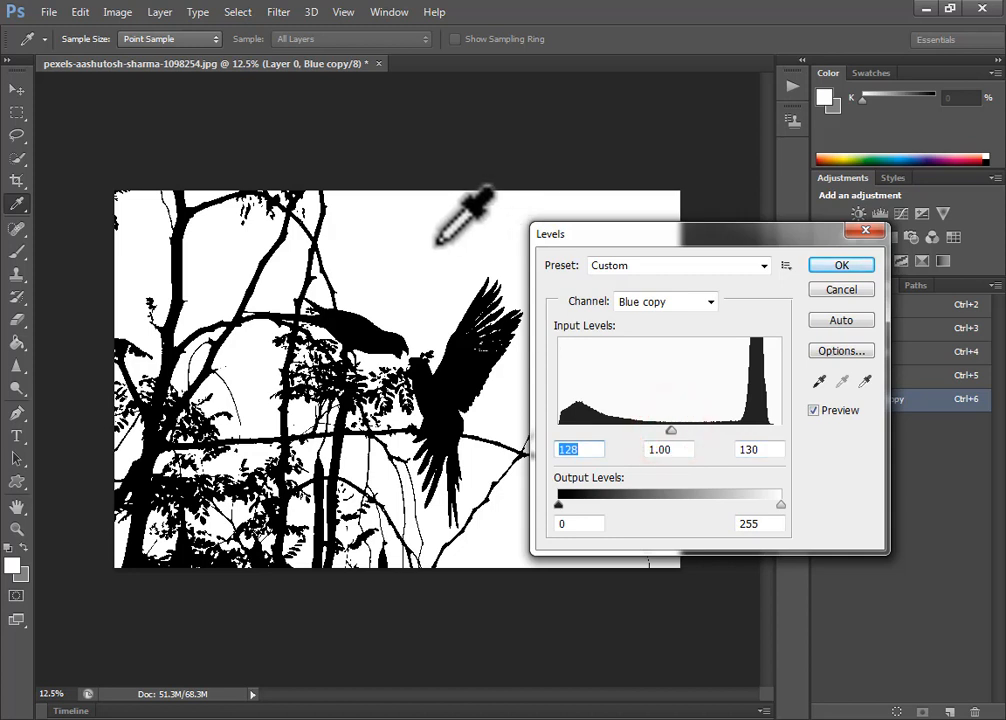
drag(674, 430, 682, 431)
click(678, 430)
key(Tab)
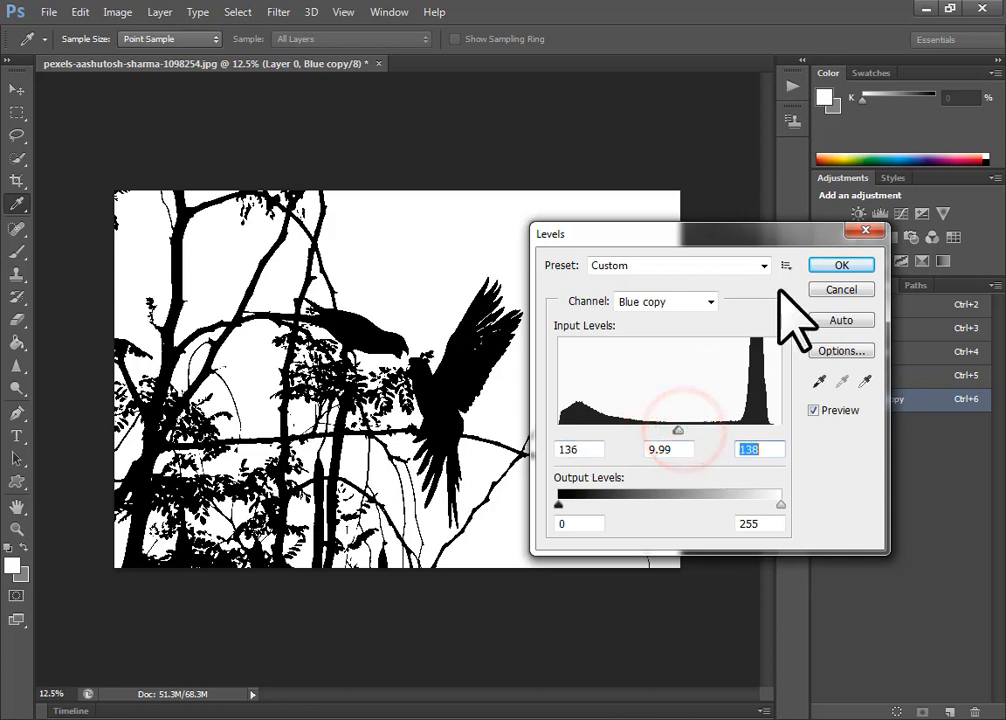
click(838, 265)
key(g)
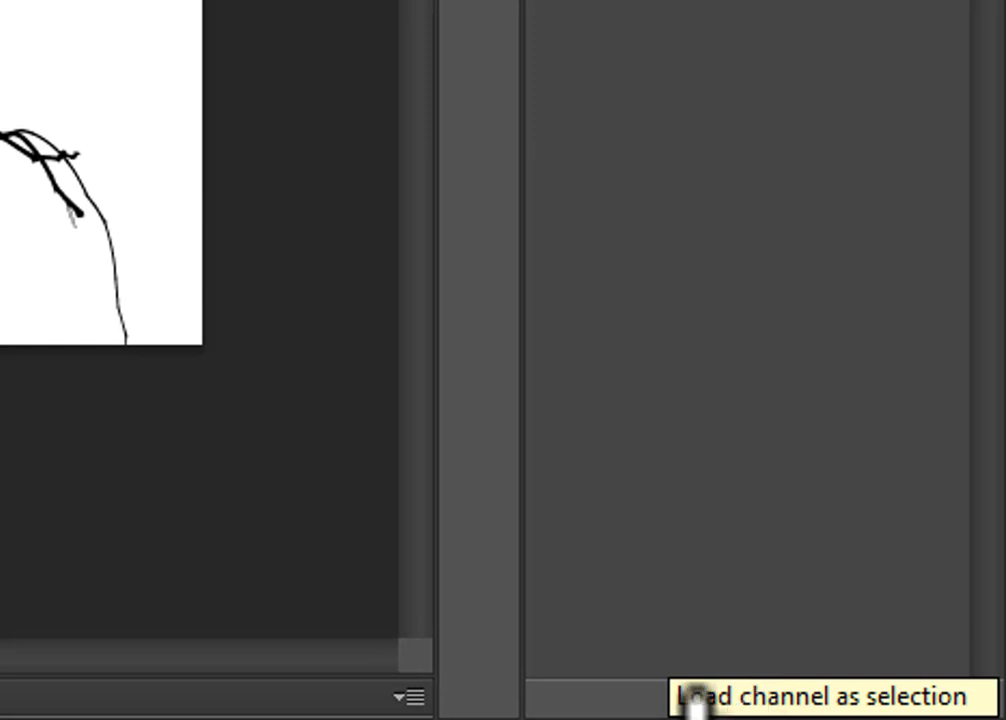
- Load the Blue copy channel as a selection and invert it to select the birds and branches
click(735, 700)
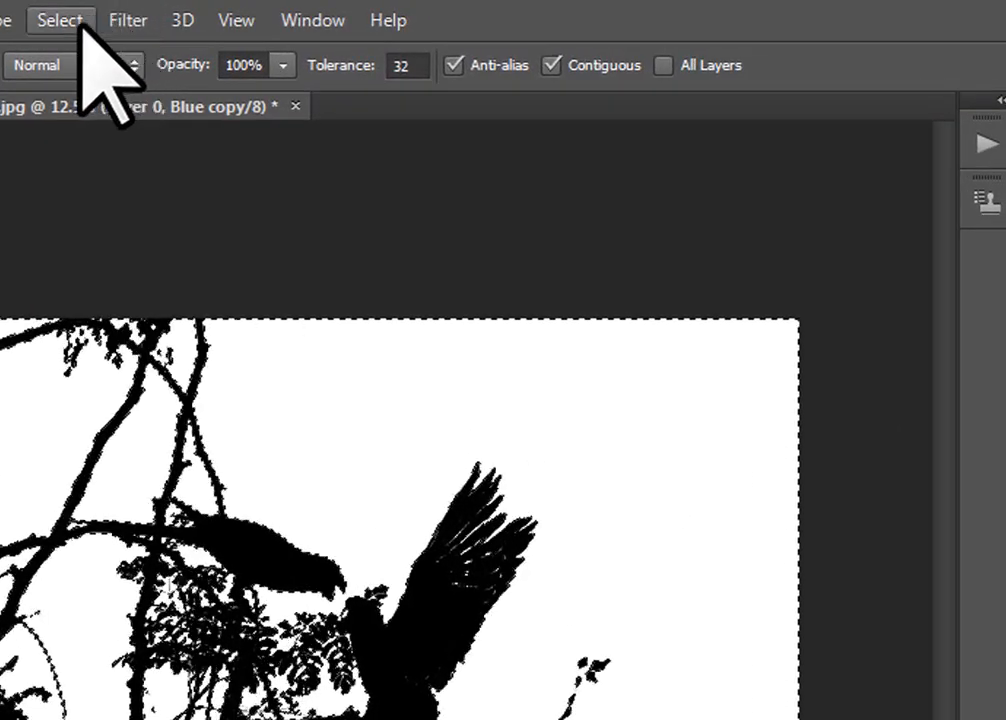
click(62, 24)
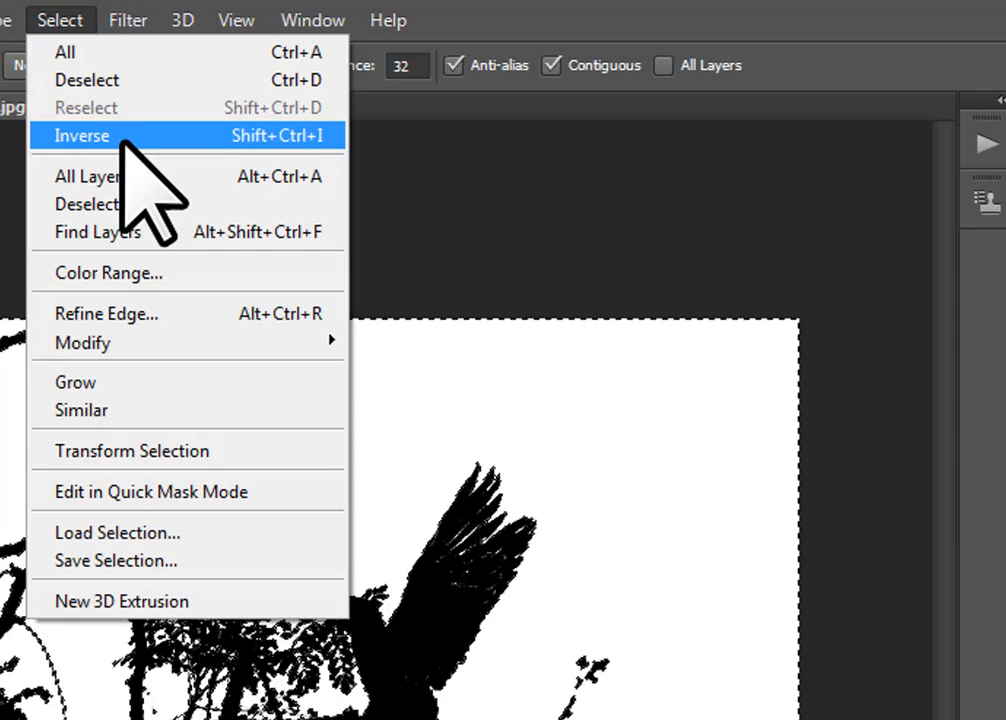
click(122, 137)
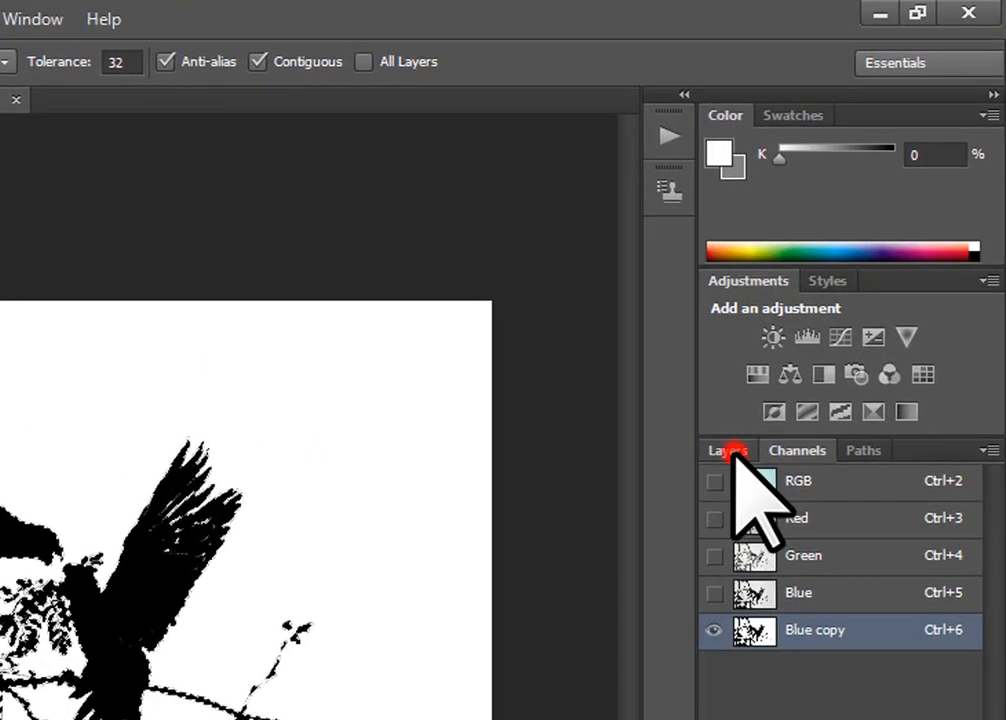
- Add a layer mask to Layer 0 from the selection to hide the sky, and shift the cutout slightly to the right
click(734, 451)
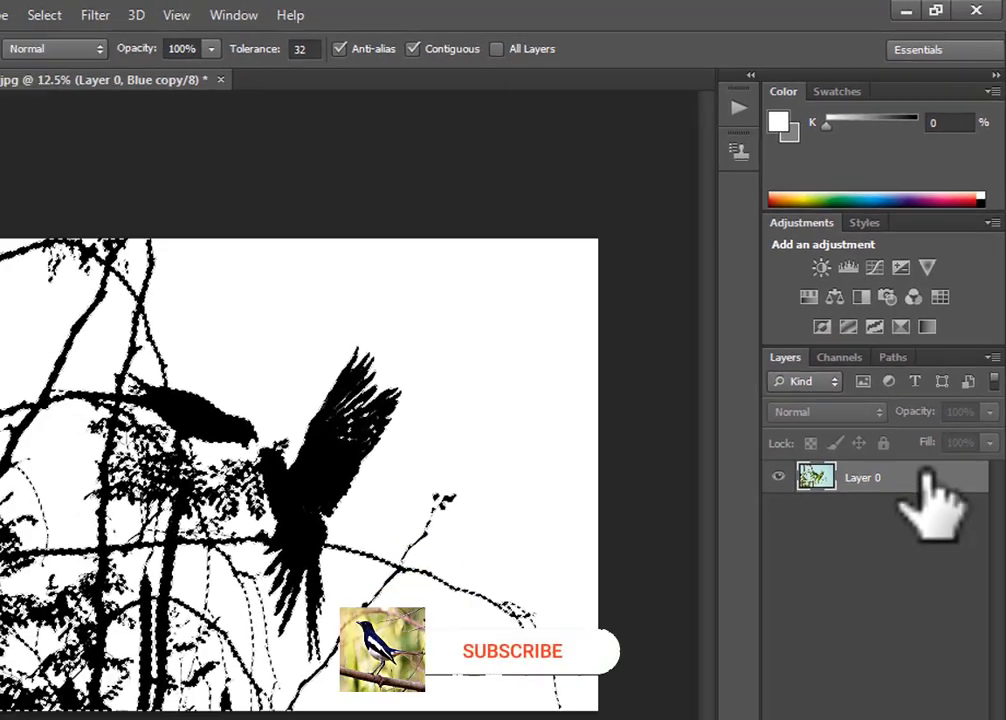
click(907, 601)
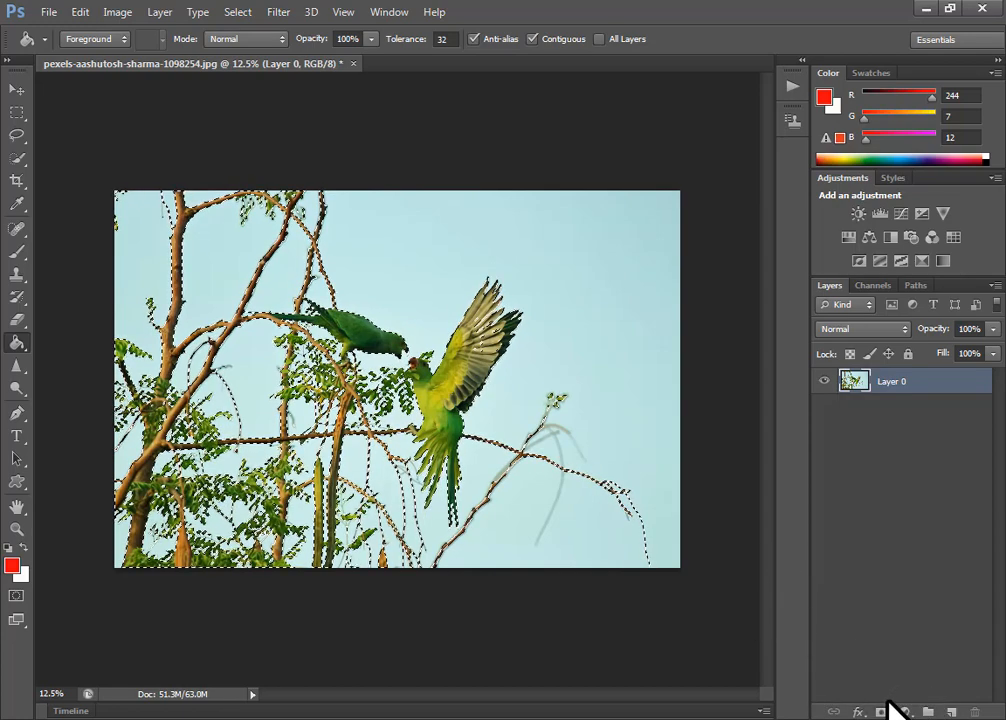
click(882, 712)
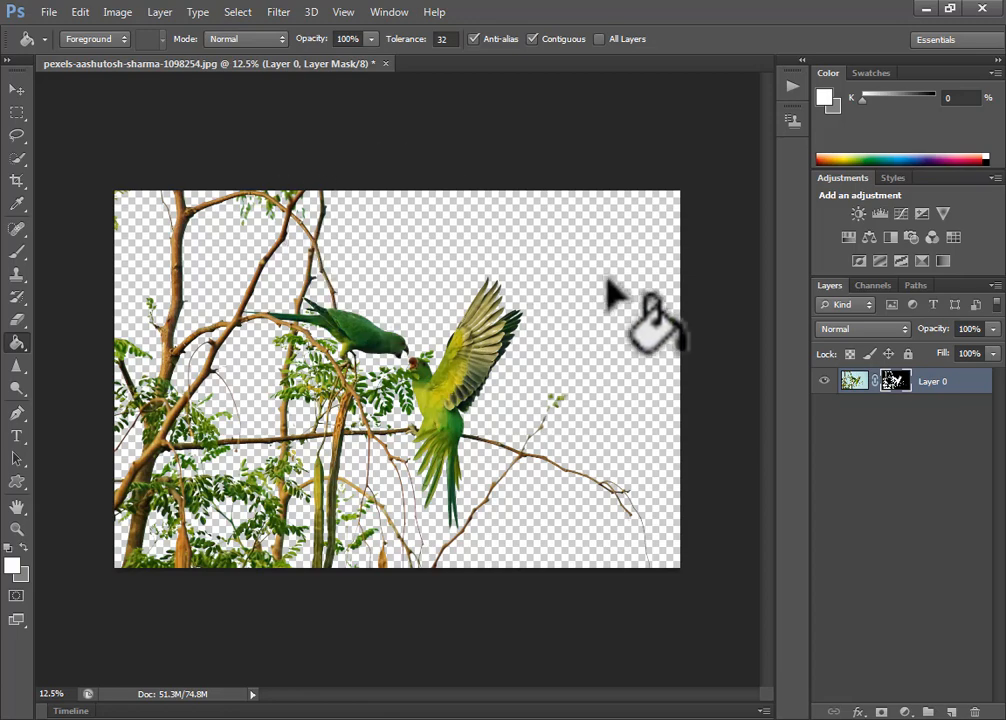
click(16, 89)
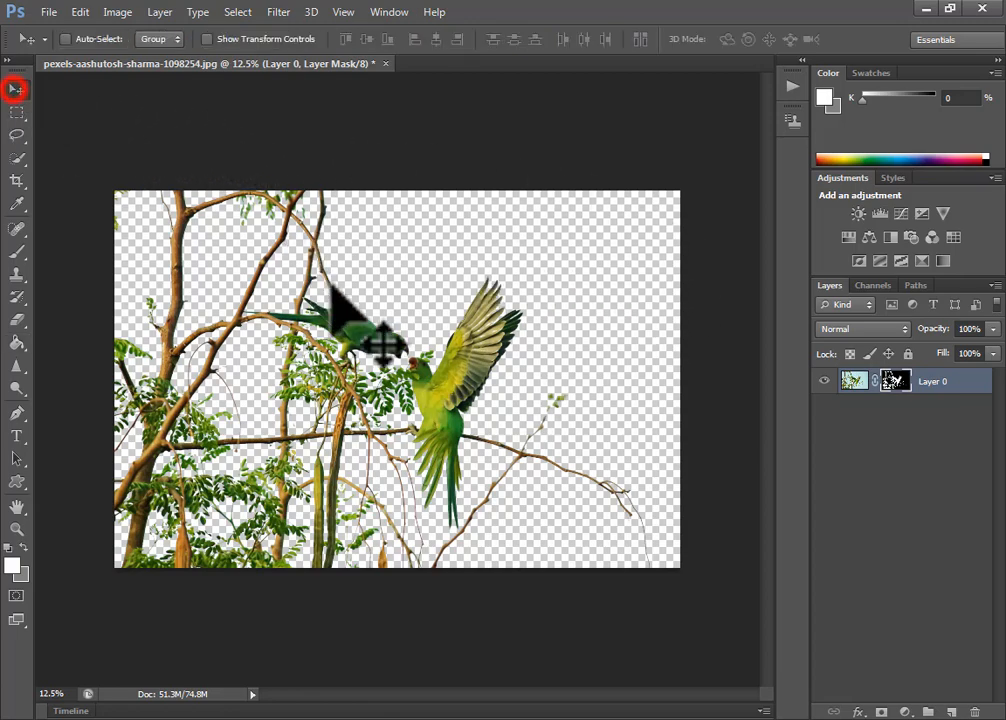
mouse_move(328, 322)
mouse_down()
mouse_move(415, 288)
mouse_move(337, 330)
mouse_move(337, 350)
mouse_move(345, 310)
mouse_move(337, 325)
mouse_up()
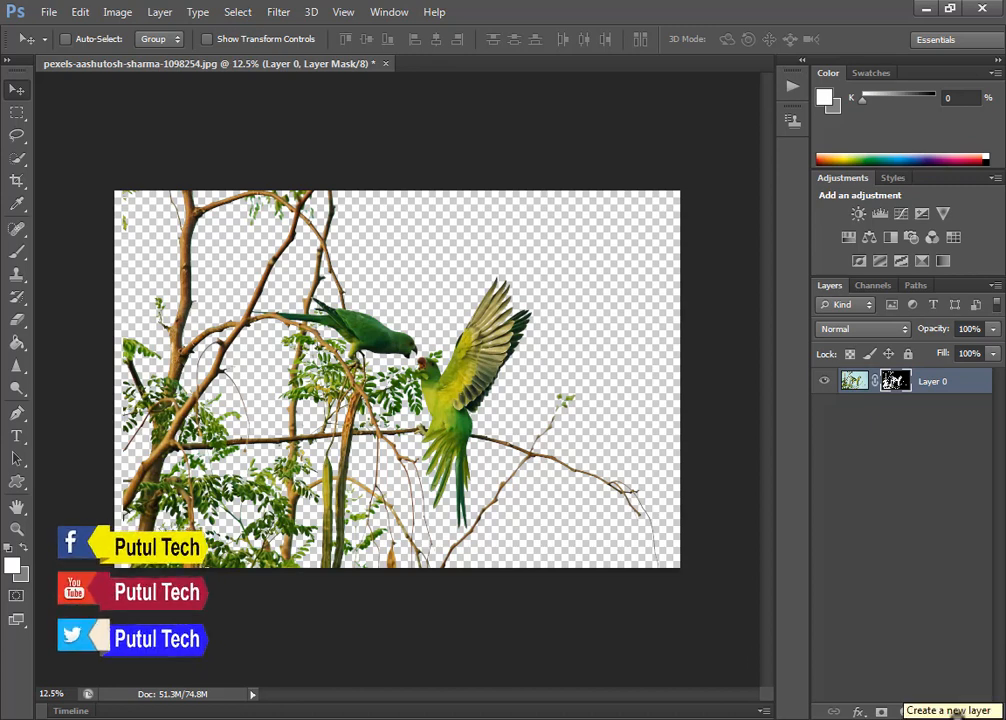
- Create a new empty layer above the masked parrot layer and hide Layer 0
click(952, 712)
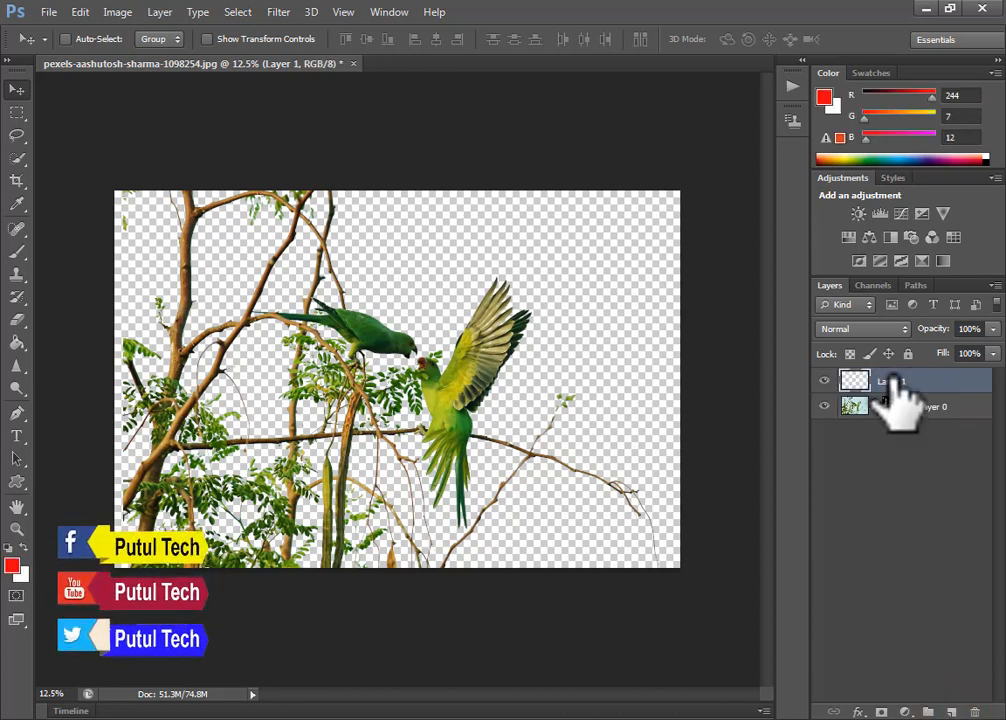
click(823, 407)
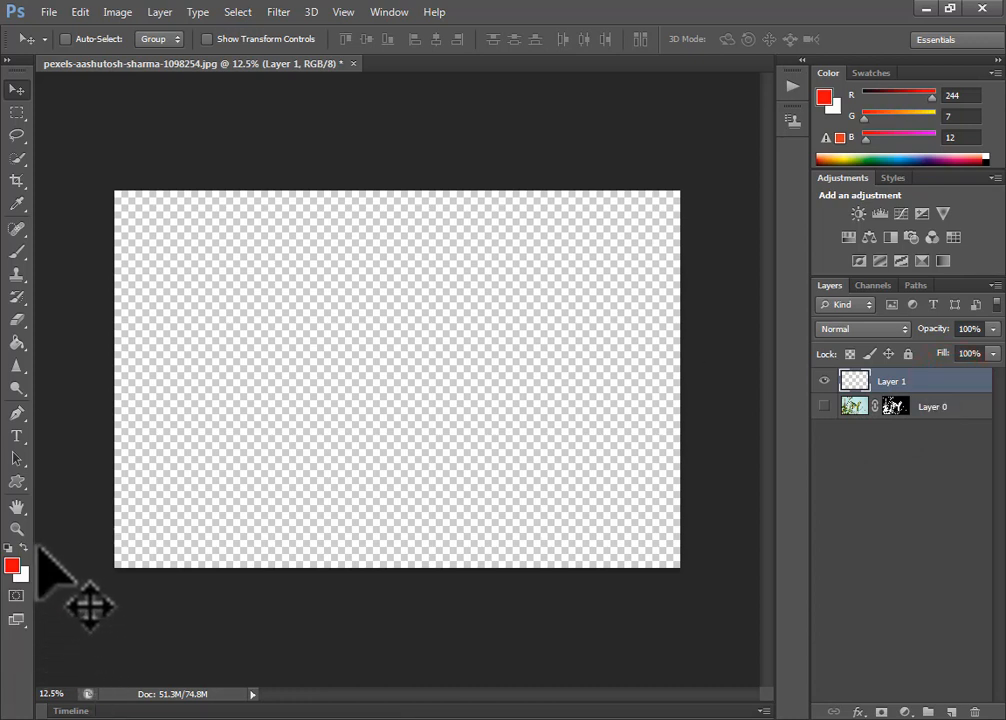
- Cover Layer 1 with two diagonal linear gradients from upper left to lower right, using the violet-to-orange preset for the second
click(18, 343)
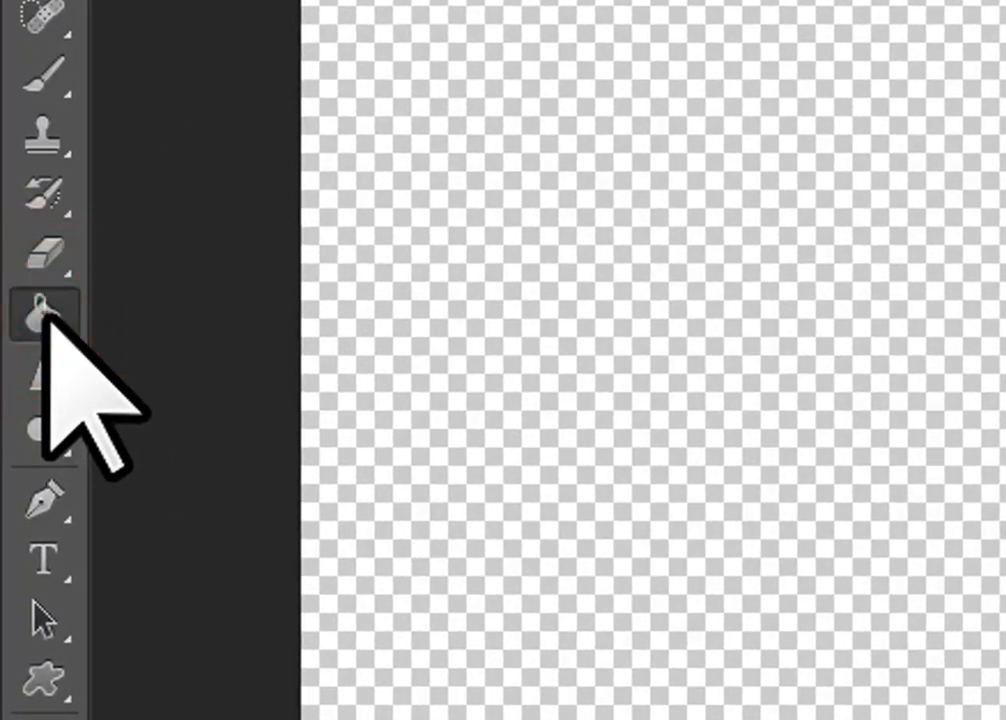
click(44, 313)
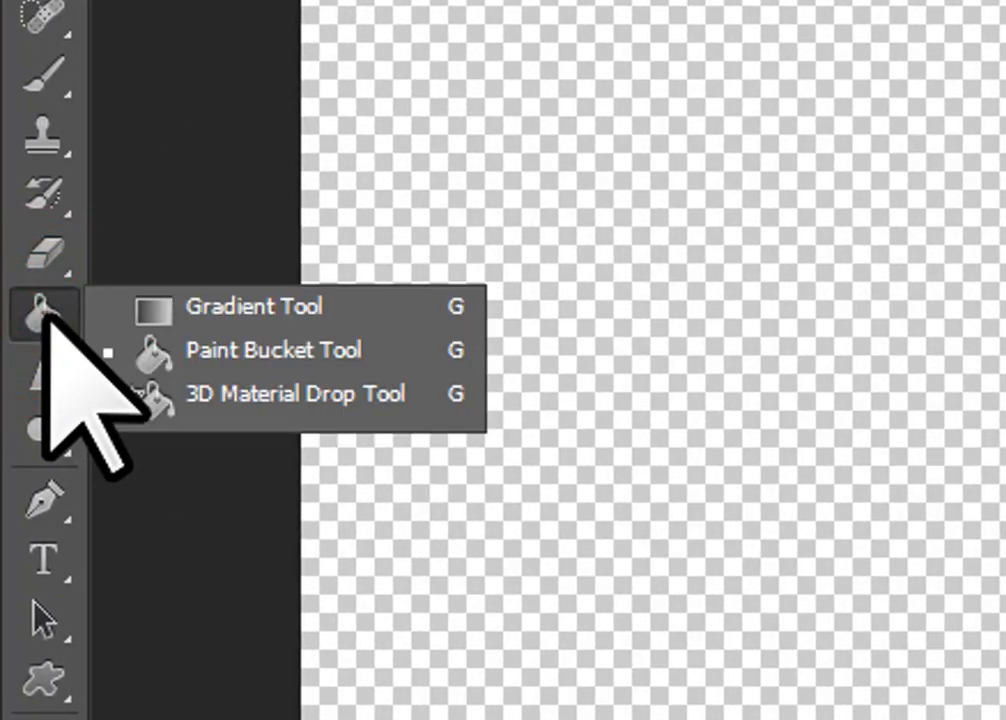
click(262, 304)
drag(177, 47, 729, 630)
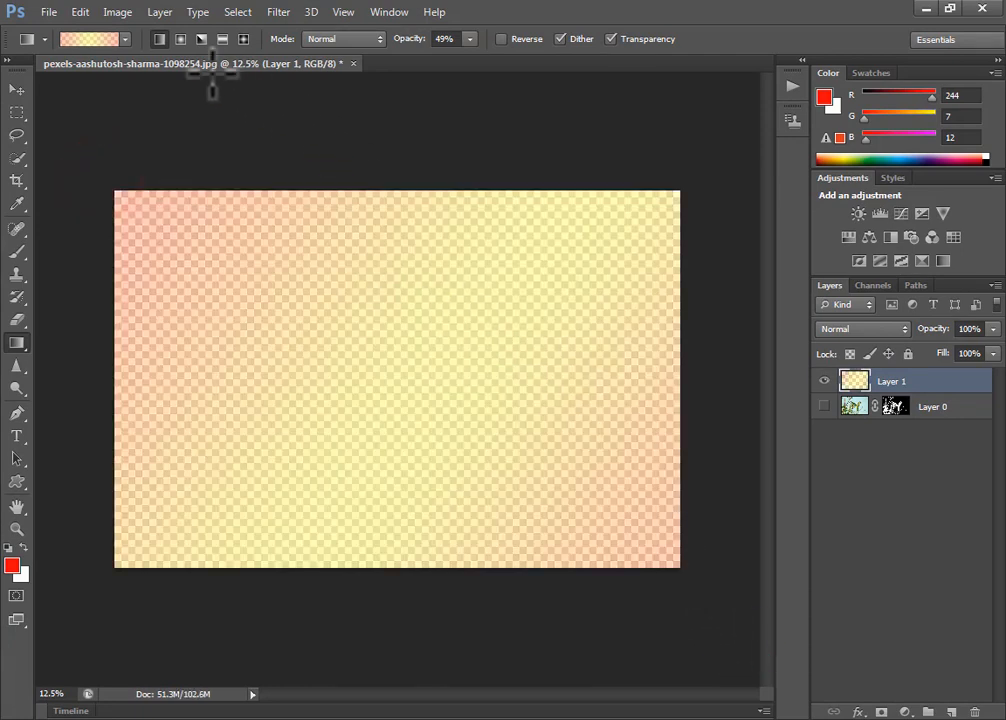
click(127, 38)
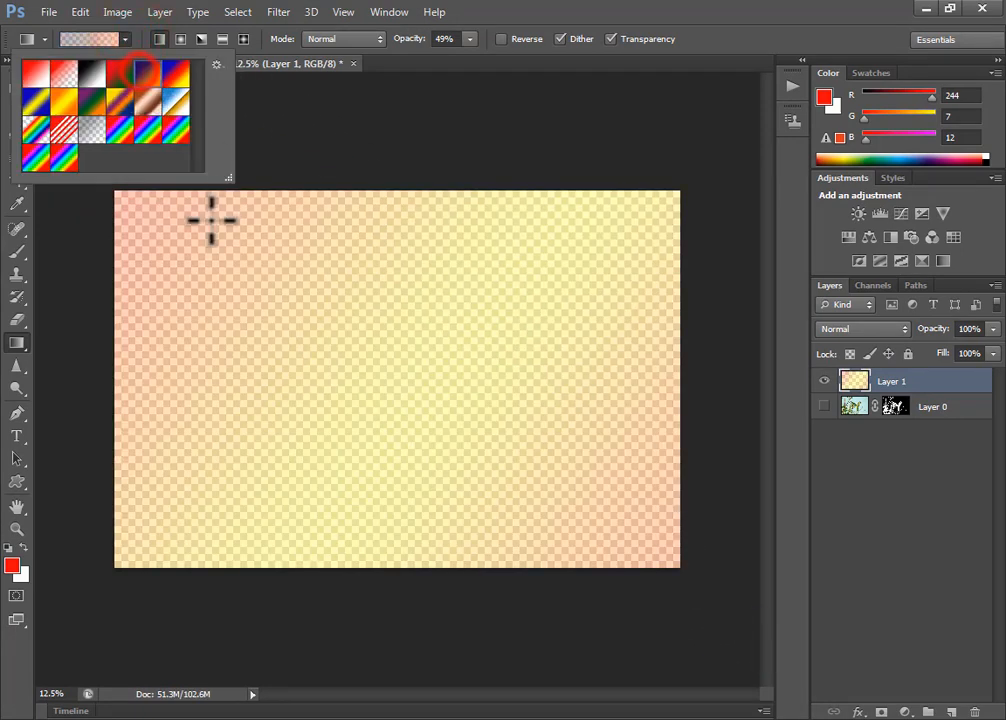
drag(139, 238, 729, 650)
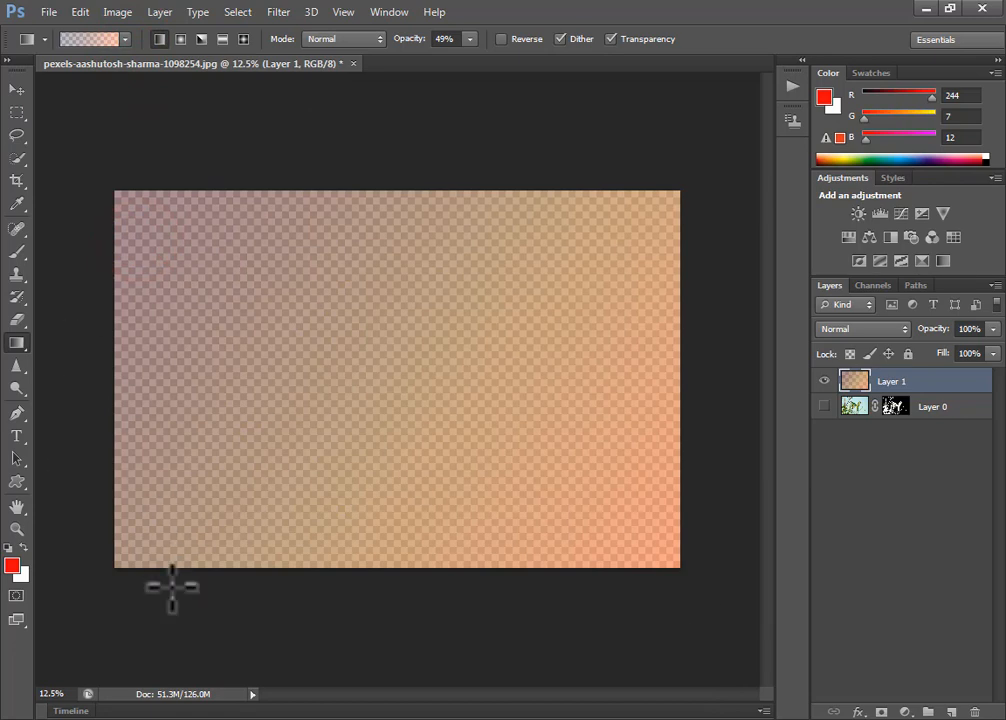
- Fill a diagonal band of Layer 1 with red using the Paint Bucket, and the remaining areas with the default black foreground color
click(18, 343)
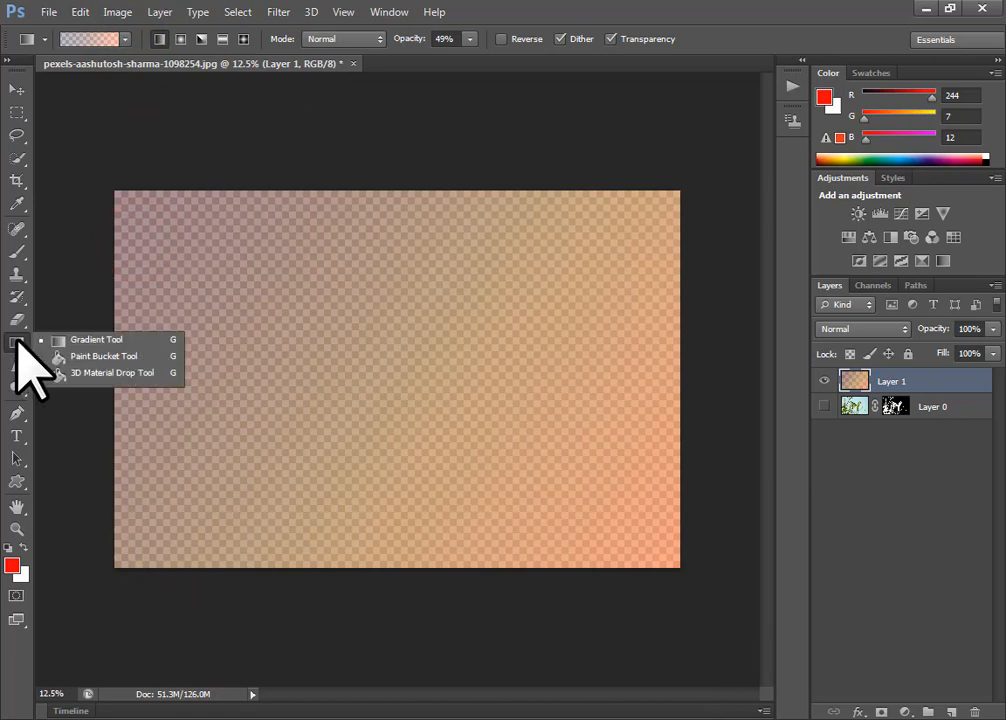
click(96, 355)
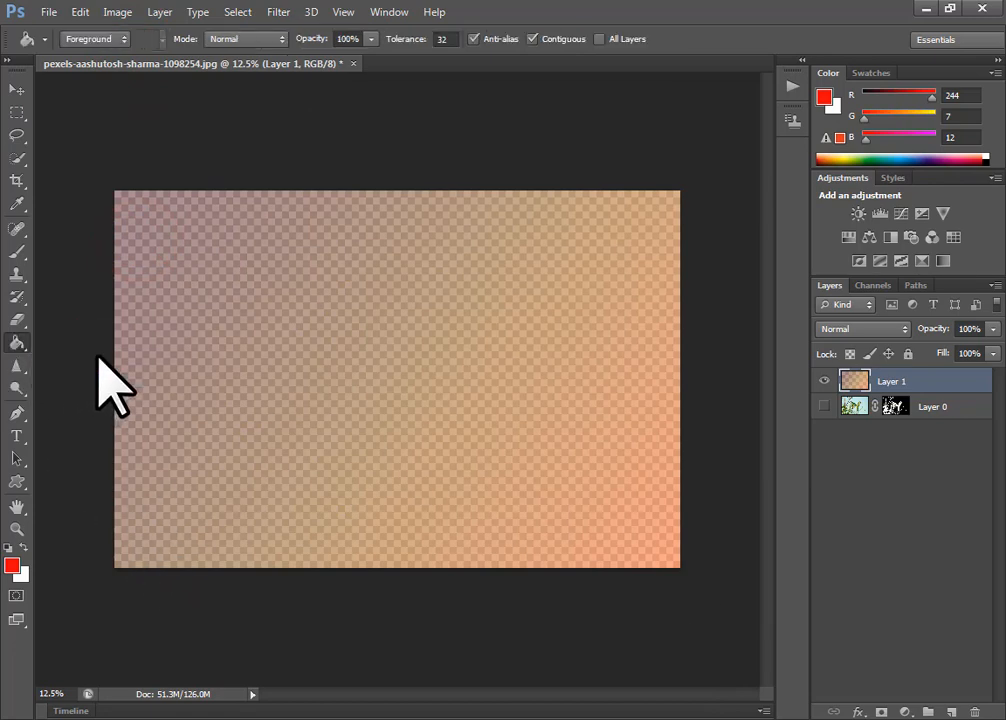
click(304, 336)
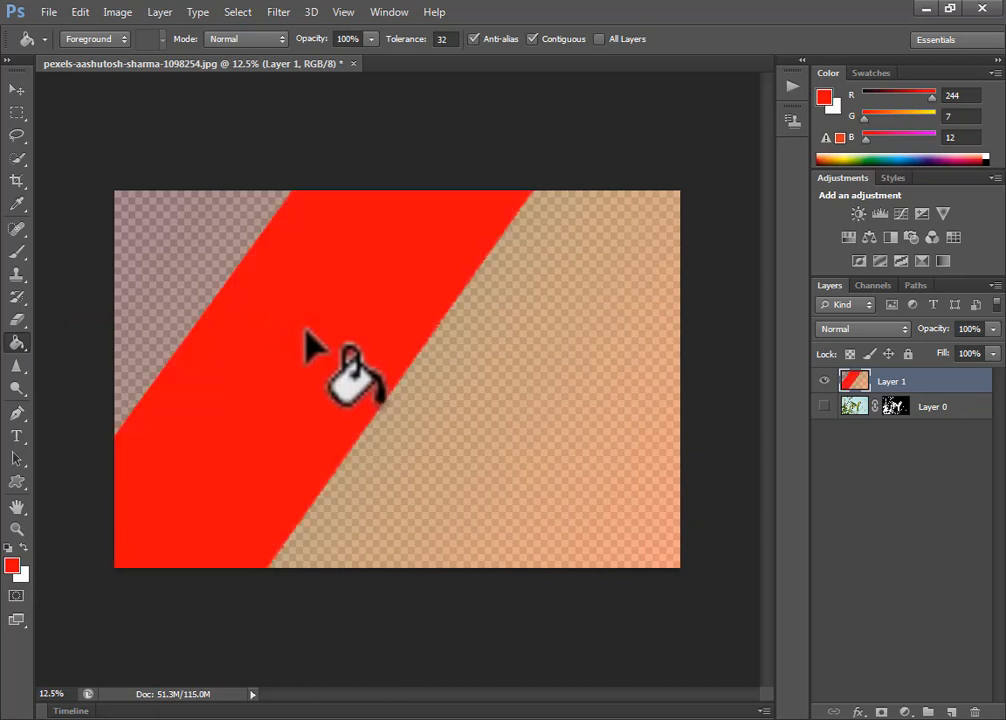
click(9, 548)
click(482, 378)
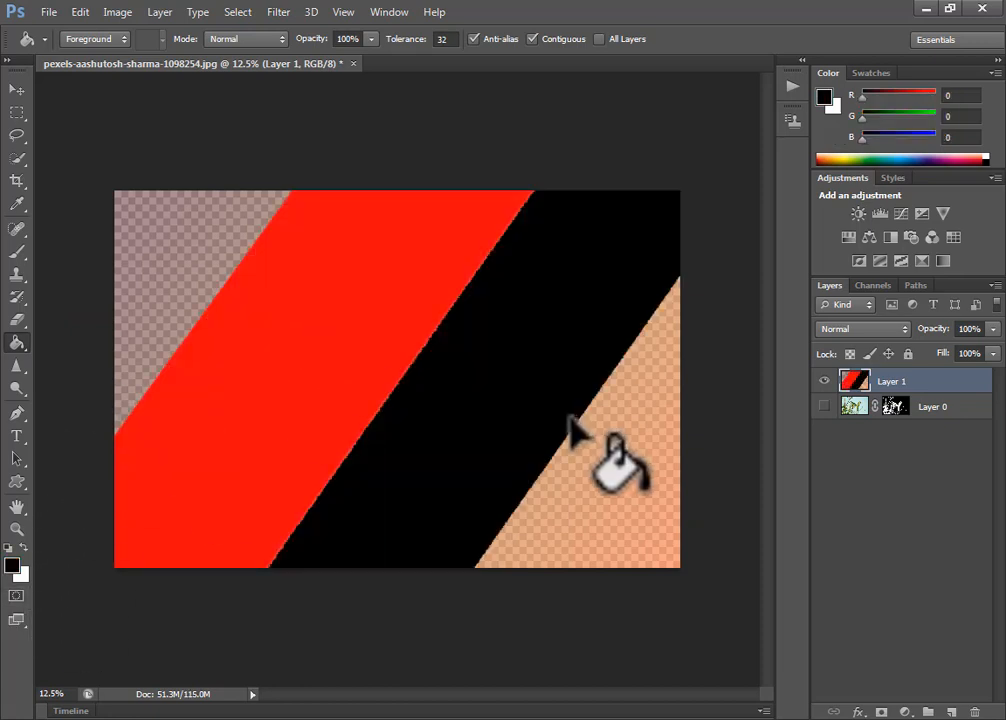
click(632, 466)
click(203, 224)
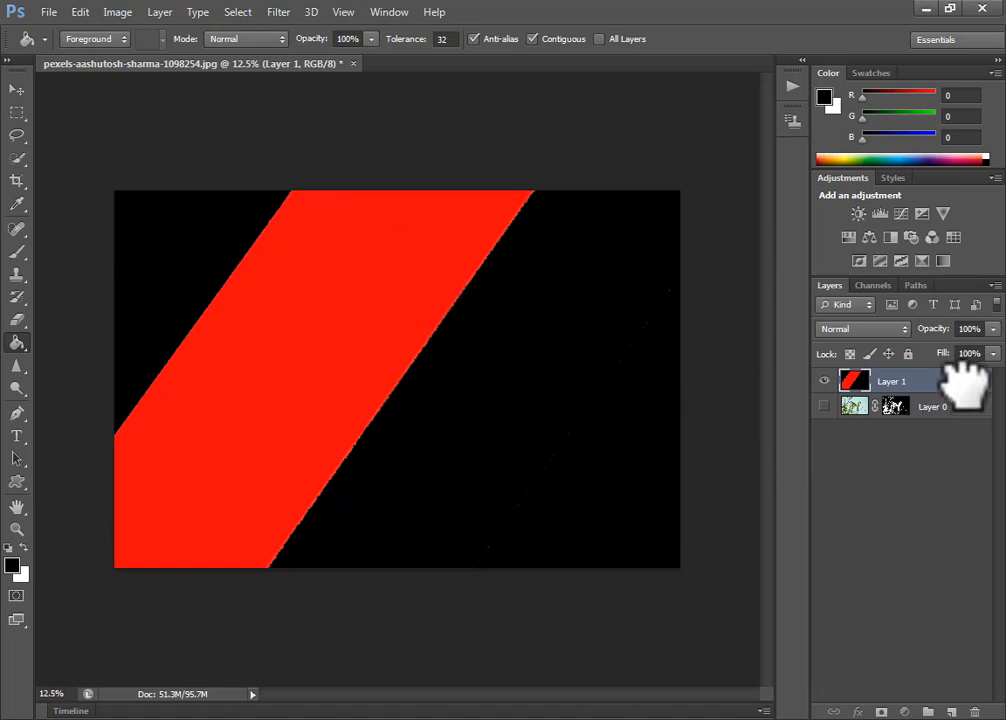
- Move Layer 1 below Layer 0 and show Layer 0 again so the parrots sit over the red and black background
drag(958, 375, 958, 465)
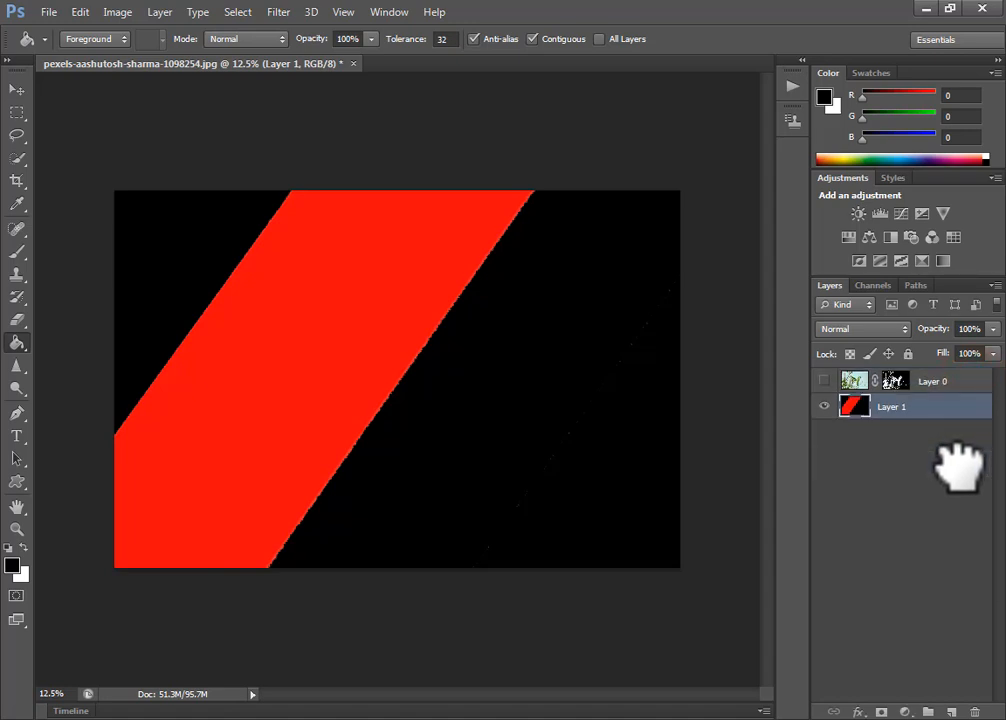
click(824, 381)
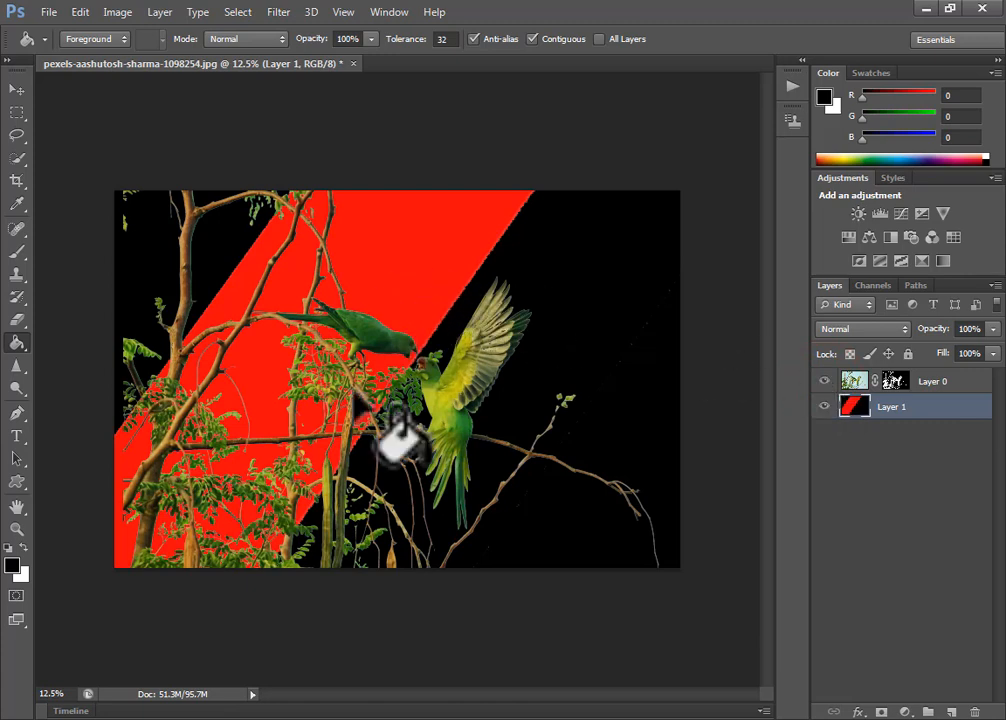